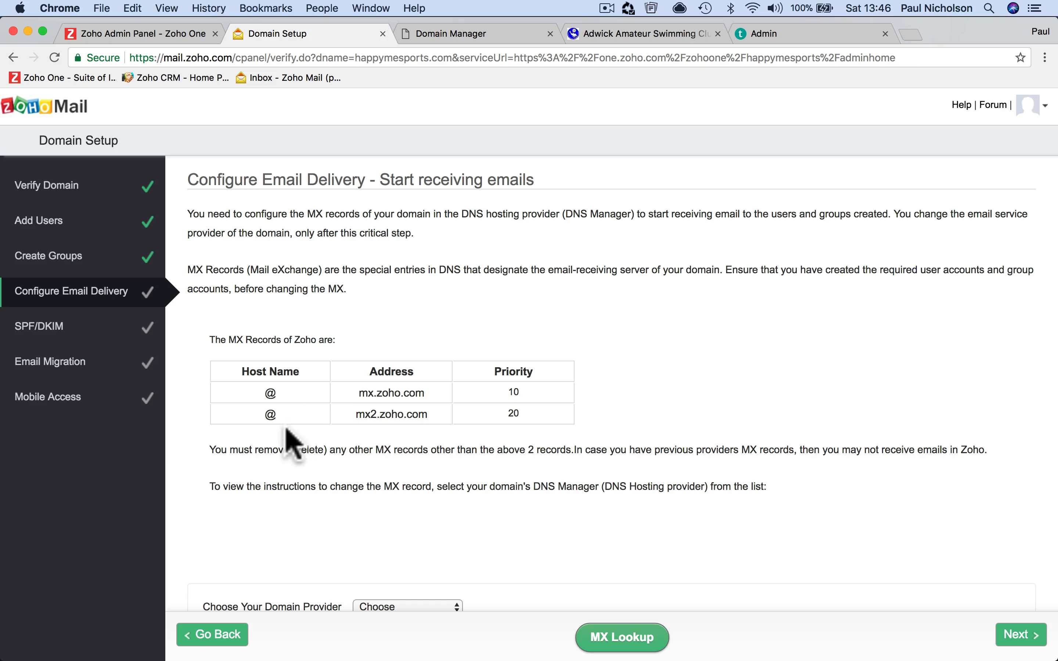
Switch to GoDaddy, open the DNS management page for happymesports.com from the My Domains list, and go to its records.
{"action": "left_click", "coordinate": [464, 14]}
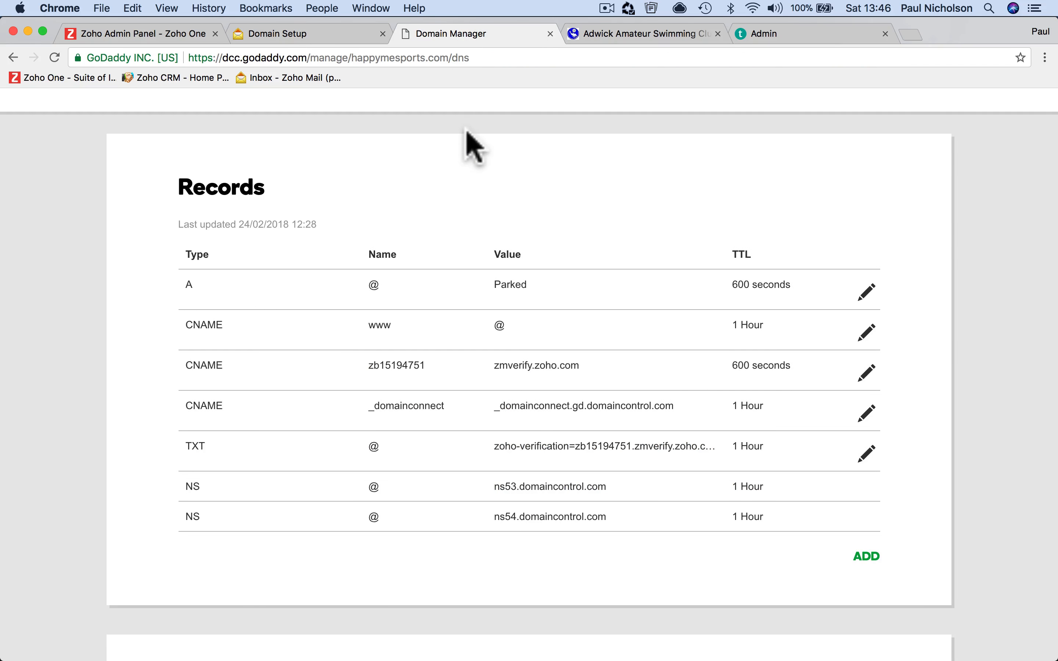
{"action": "scroll", "coordinate": [453, 307], "scroll_direction": "up", "scroll_amount": 5}
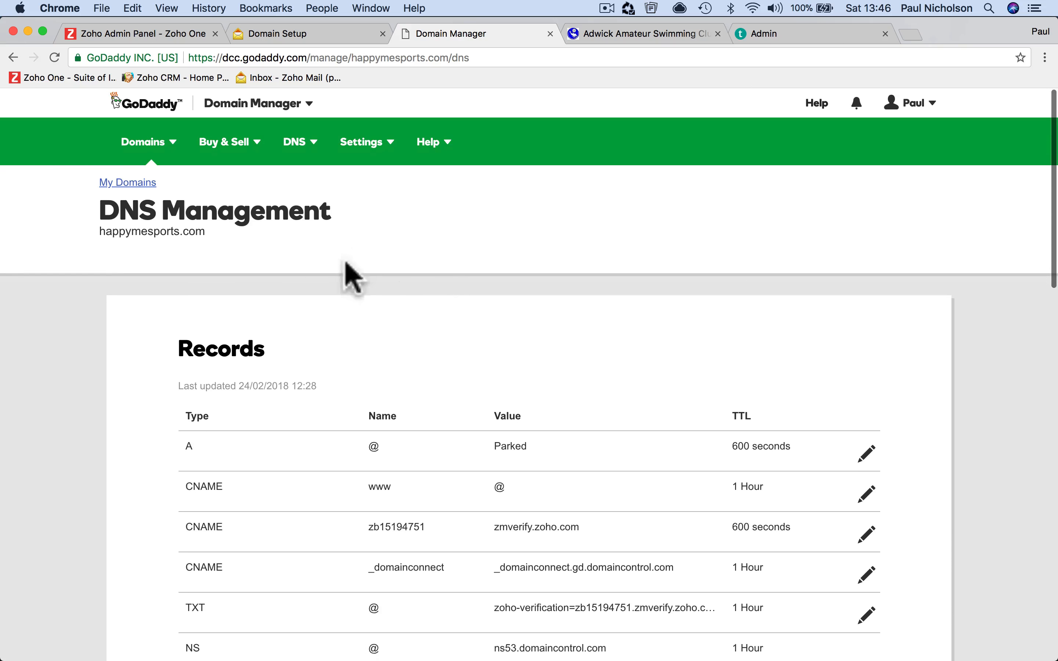
{"action": "left_click", "coordinate": [129, 183]}
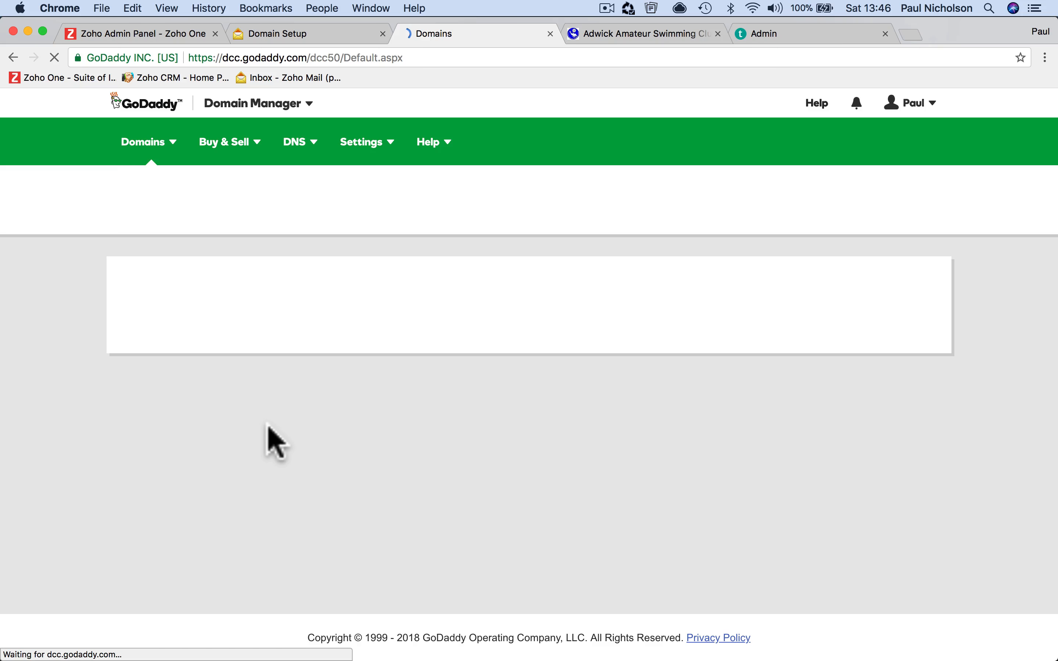
{"action": "scroll", "coordinate": [275, 442], "scroll_direction": "down", "scroll_amount": 1}
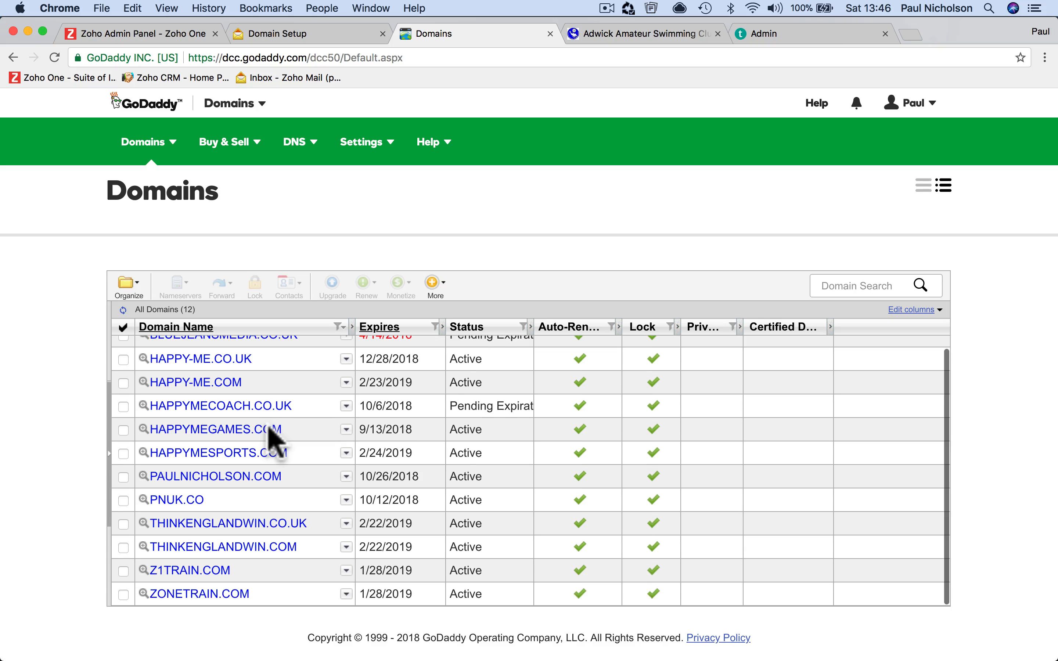
{"action": "scroll", "coordinate": [273, 437], "scroll_direction": "up", "scroll_amount": 1}
{"action": "left_click", "coordinate": [269, 467]}
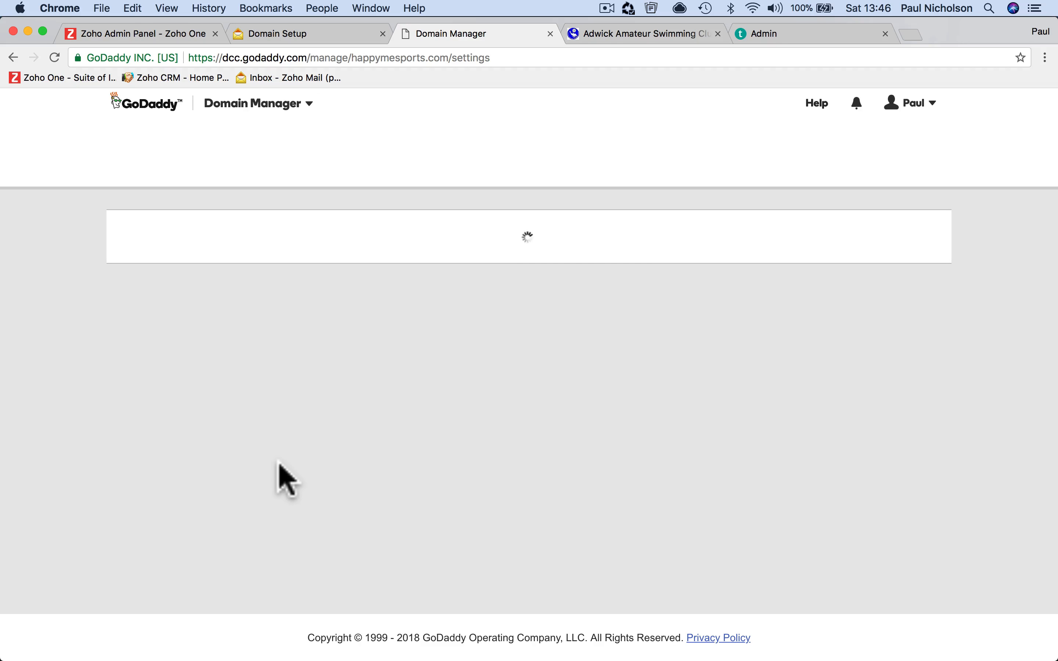
{"action": "scroll", "coordinate": [284, 480], "scroll_direction": "down", "scroll_amount": 10}
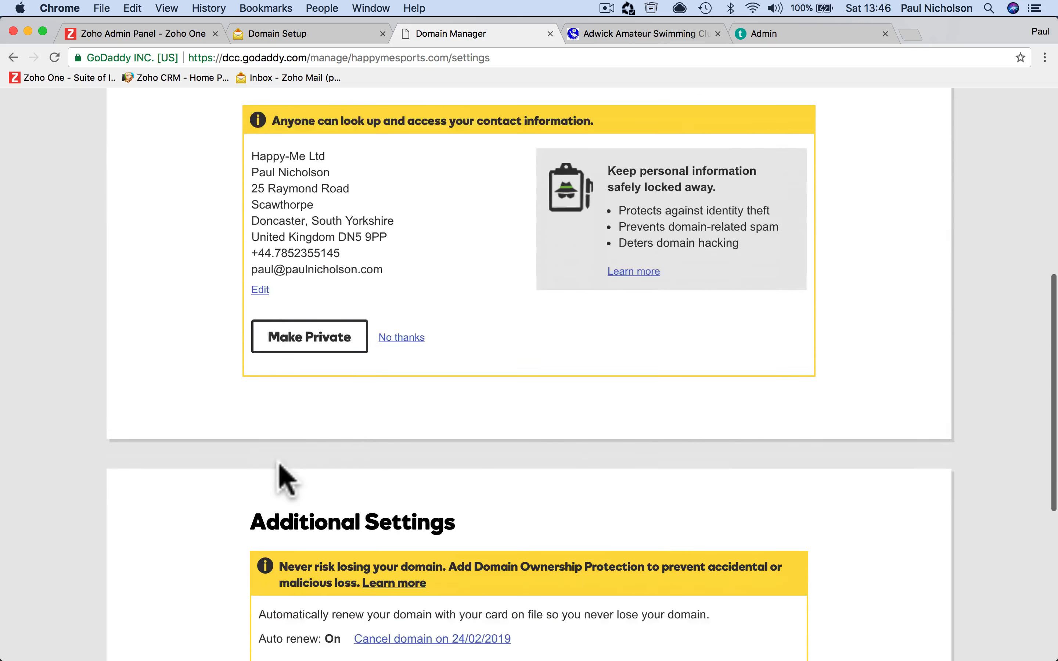
{"action": "left_click", "coordinate": [279, 485]}
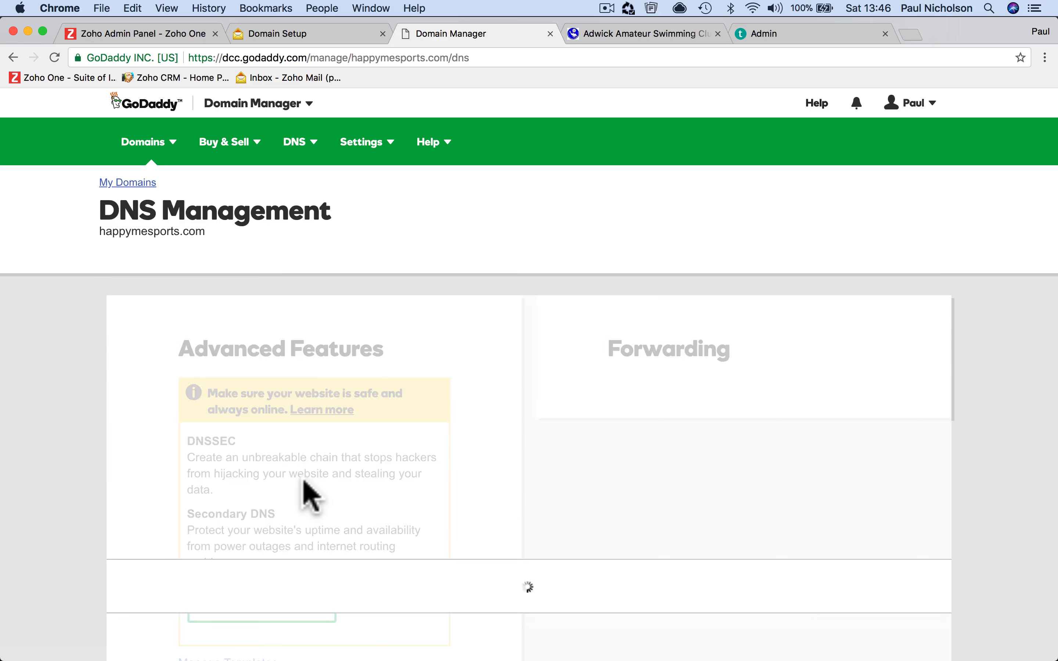
{"action": "scroll", "coordinate": [311, 497], "scroll_direction": "down", "scroll_amount": 8}
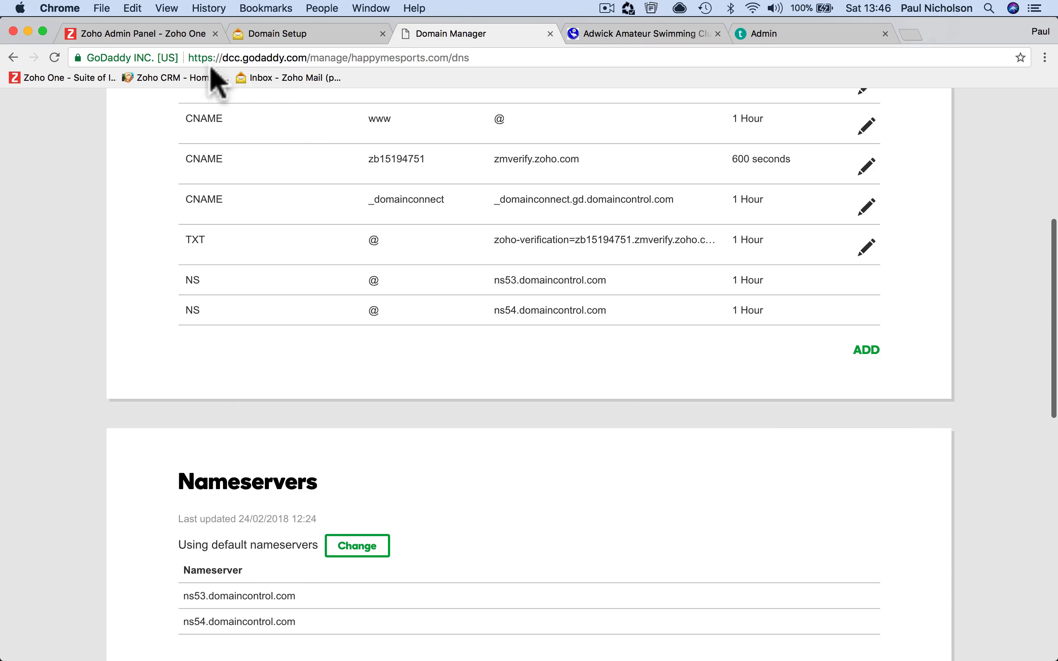
Copy the mx.zoho.com address from the MX records table in Zoho Mail's domain setup and return to GoDaddy's DNS records.
{"action": "left_click", "coordinate": [270, 35]}
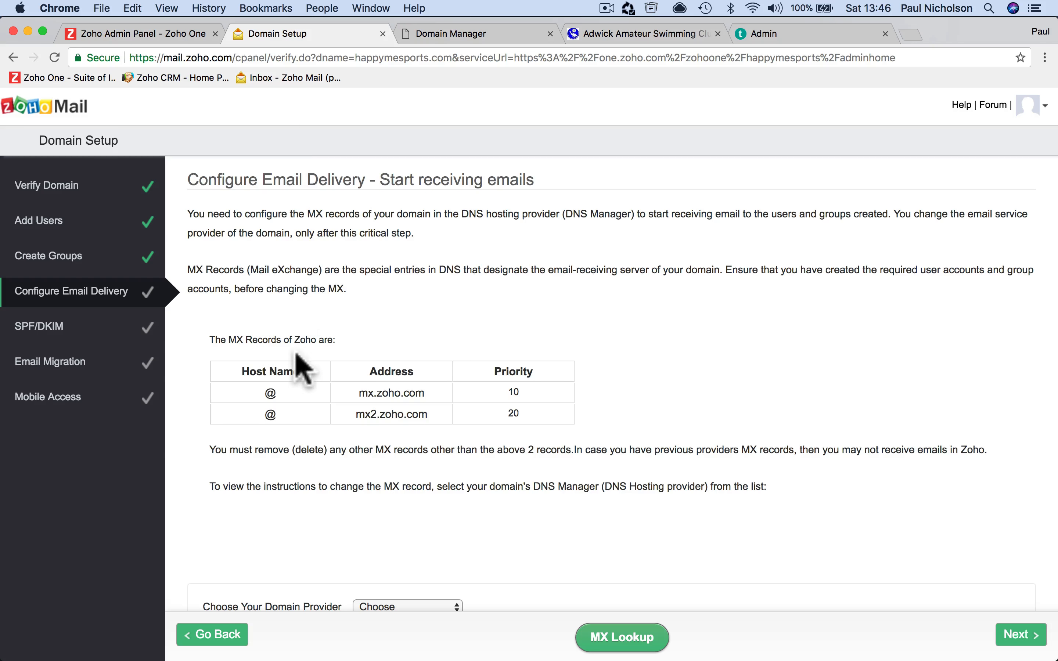
{"action": "double_click", "coordinate": [366, 392]}
{"action": "key", "text": "super+c"}
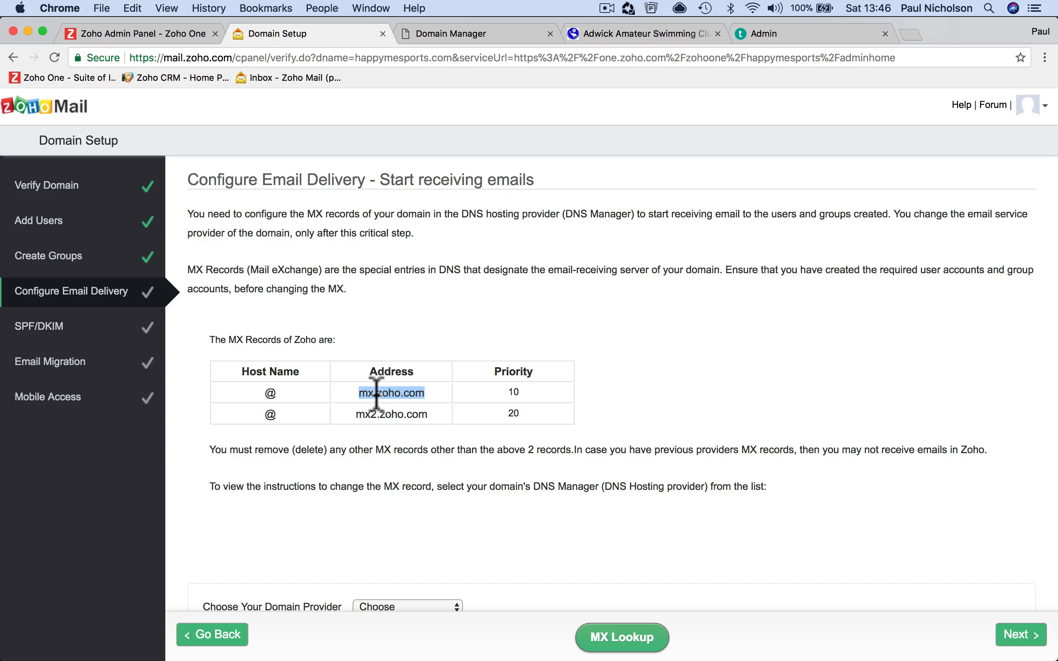
{"action": "left_click", "coordinate": [455, 35]}
Add and save an MX record with host @, pointing to mx.zoho.com, with priority 10.
{"action": "left_click", "coordinate": [866, 352]}
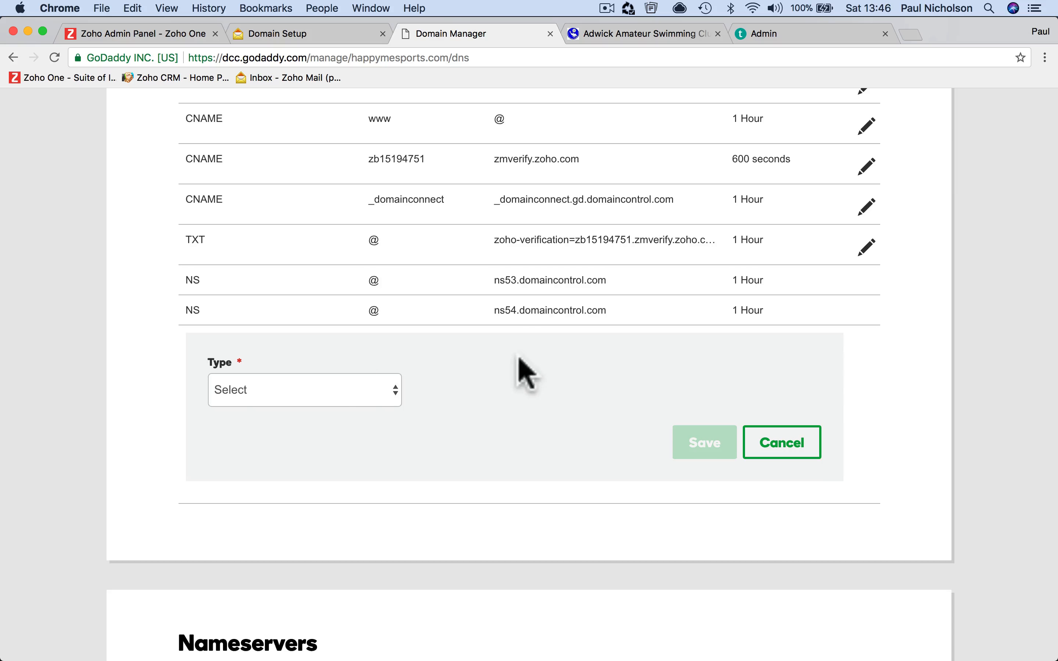
{"action": "left_click", "coordinate": [352, 387]}
{"action": "left_click", "coordinate": [335, 455]}
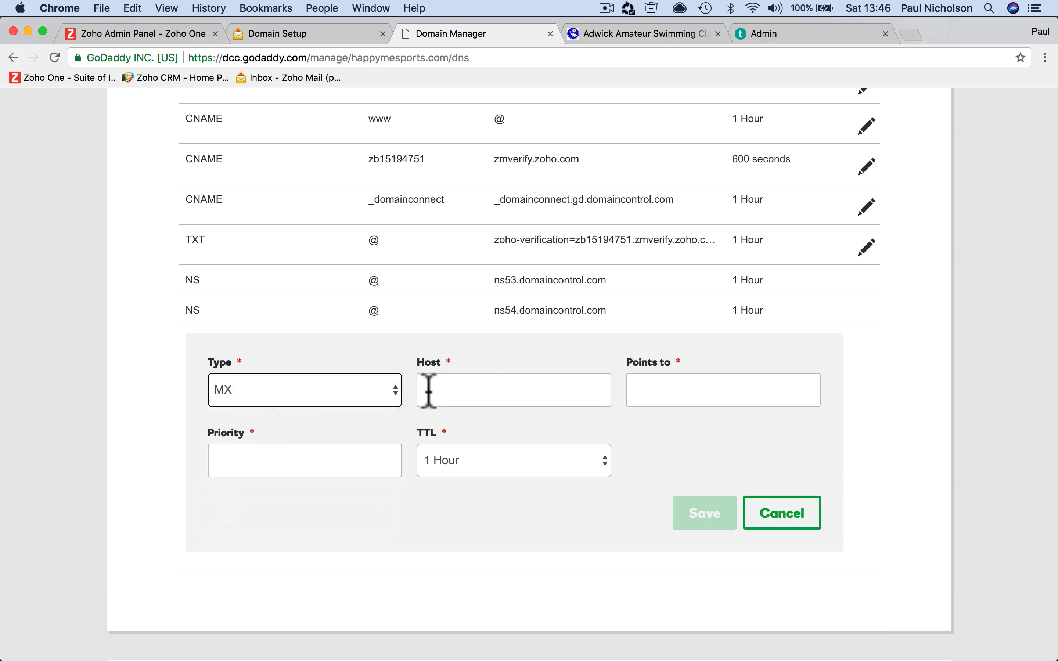
{"action": "left_click", "coordinate": [444, 387]}
{"action": "left_click", "coordinate": [642, 388]}
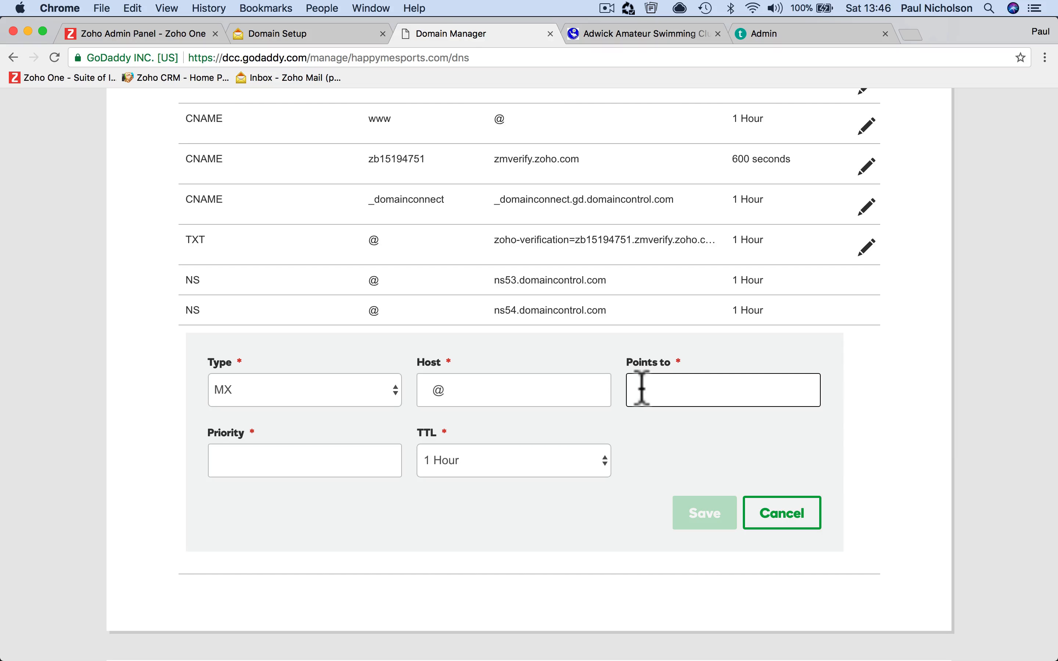
{"action": "left_click", "coordinate": [335, 460]}
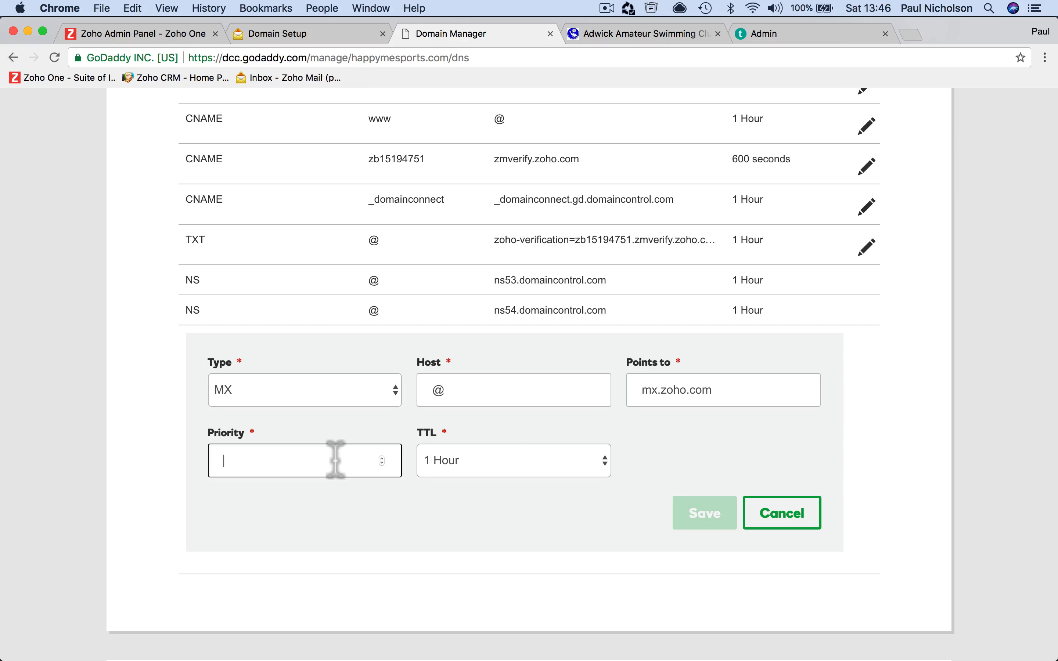
{"action": "type", "text": "10"}
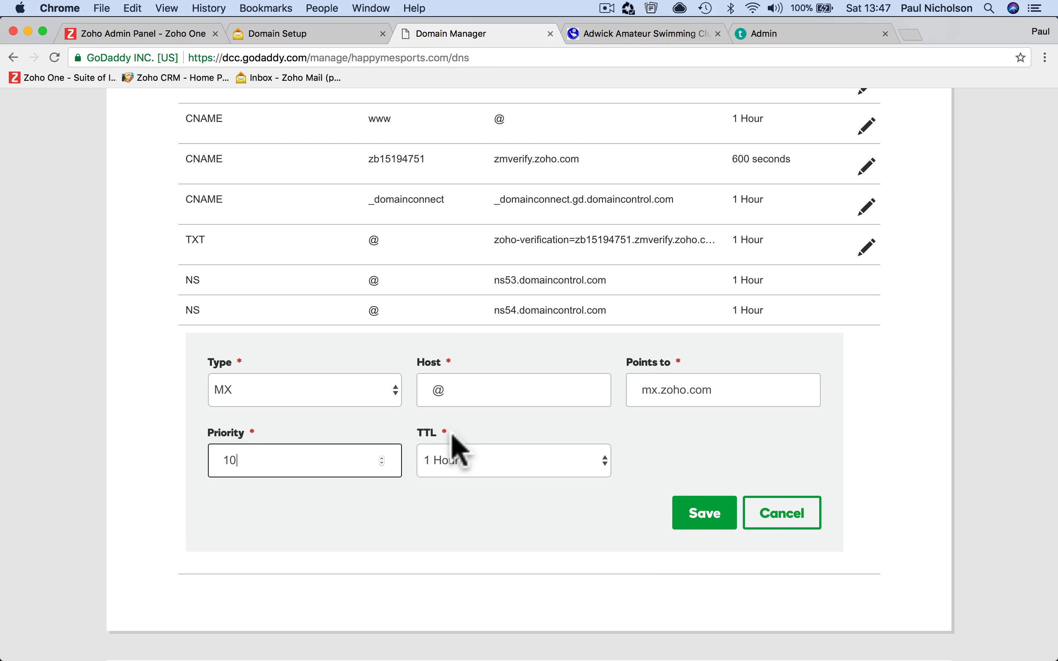
{"action": "left_click", "coordinate": [683, 518]}
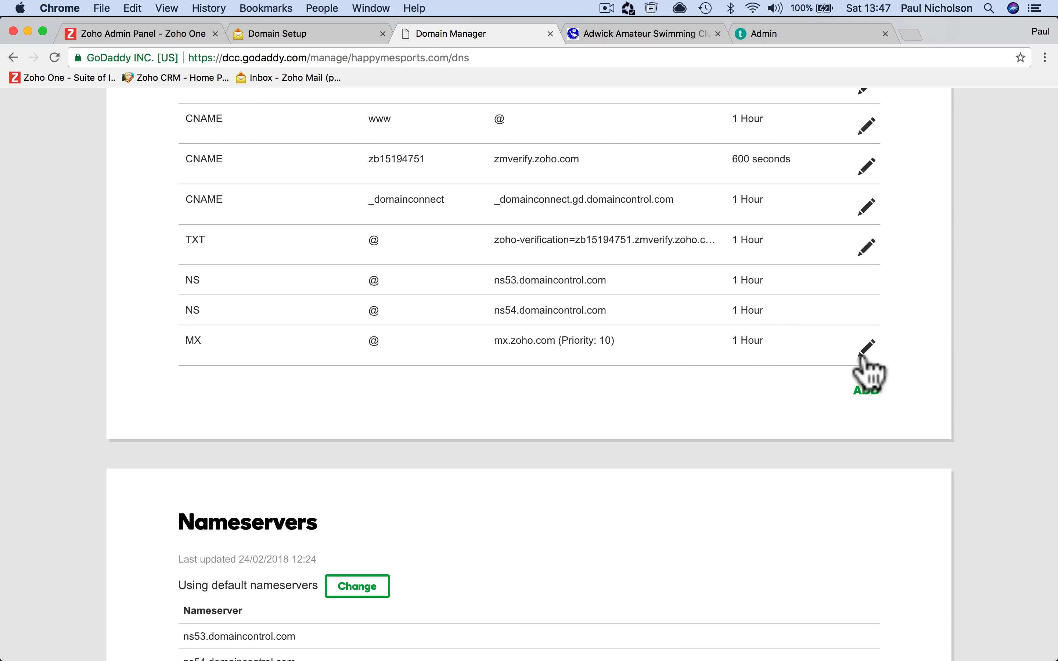
Copy the mx2.zoho.com address from Zoho Mail's MX records table and return to the GoDaddy DNS records.
{"action": "left_click", "coordinate": [301, 40]}
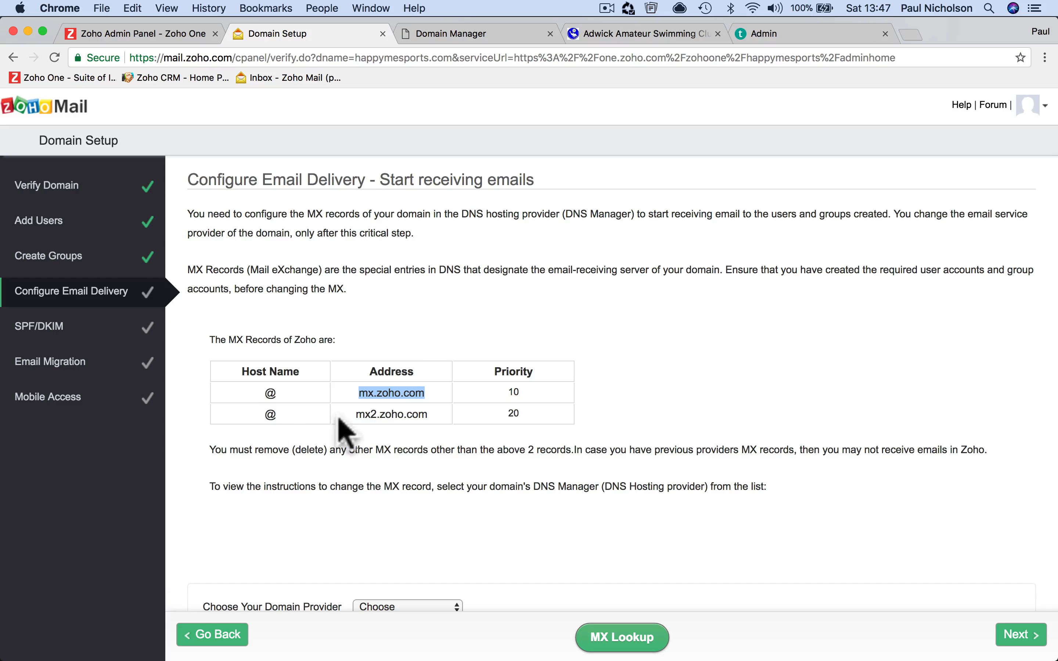
{"action": "left_click_drag", "start_coordinate": [356, 417], "coordinate": [436, 416]}
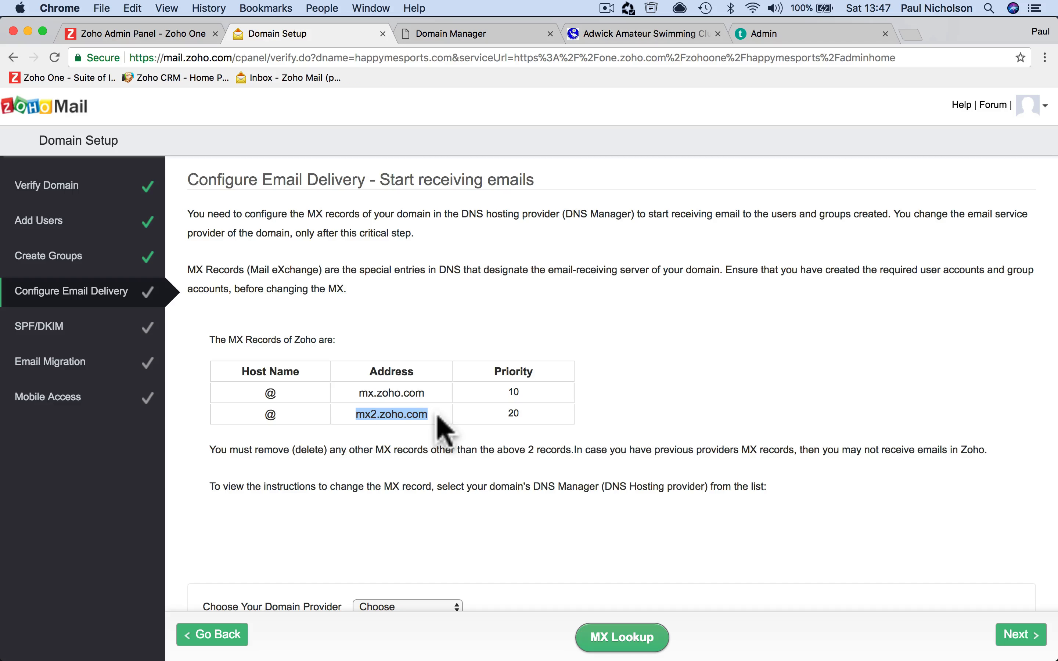
{"action": "left_click", "coordinate": [463, 35]}
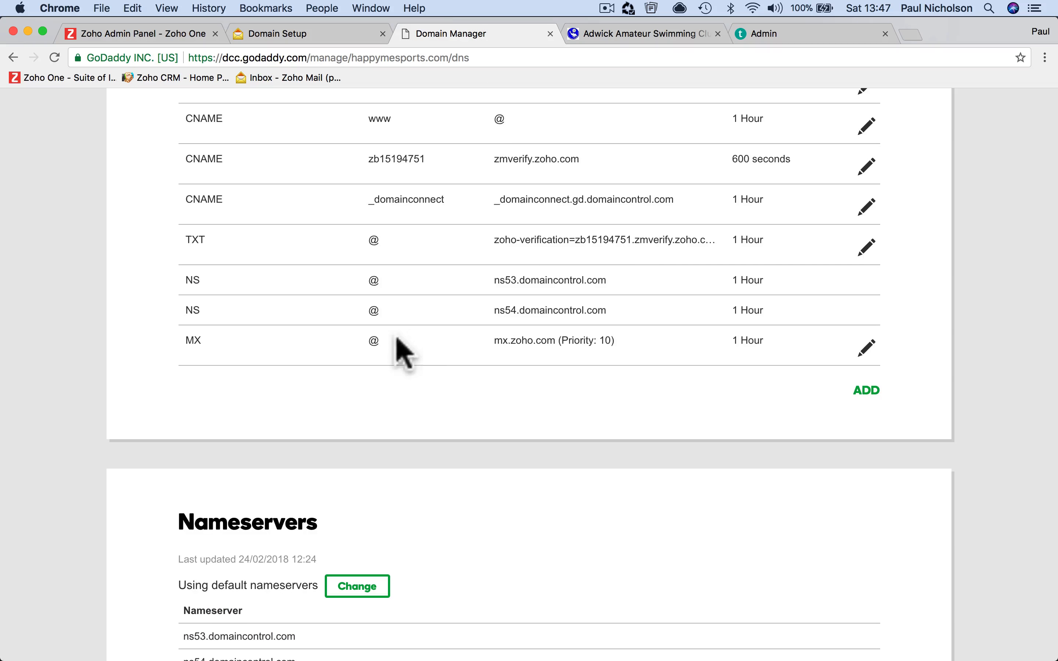
Add and save a second MX record with host @, pointing to mx2.zoho.com, with priority 20.
{"action": "left_click", "coordinate": [870, 391]}
{"action": "left_click", "coordinate": [378, 431]}
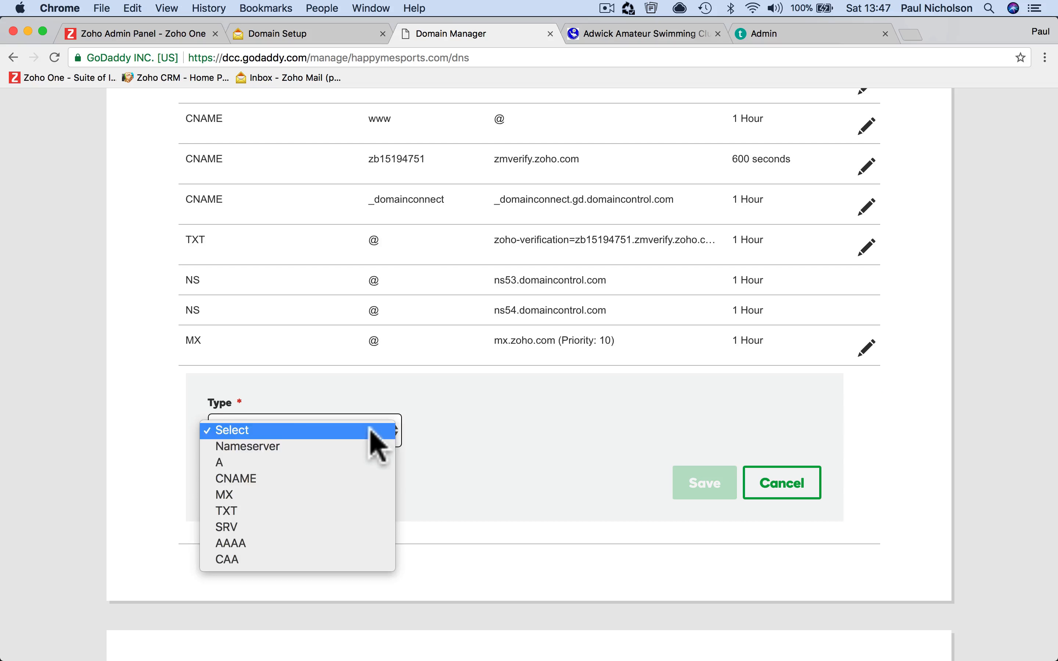
{"action": "left_click", "coordinate": [377, 496]}
{"action": "left_click", "coordinate": [429, 431]}
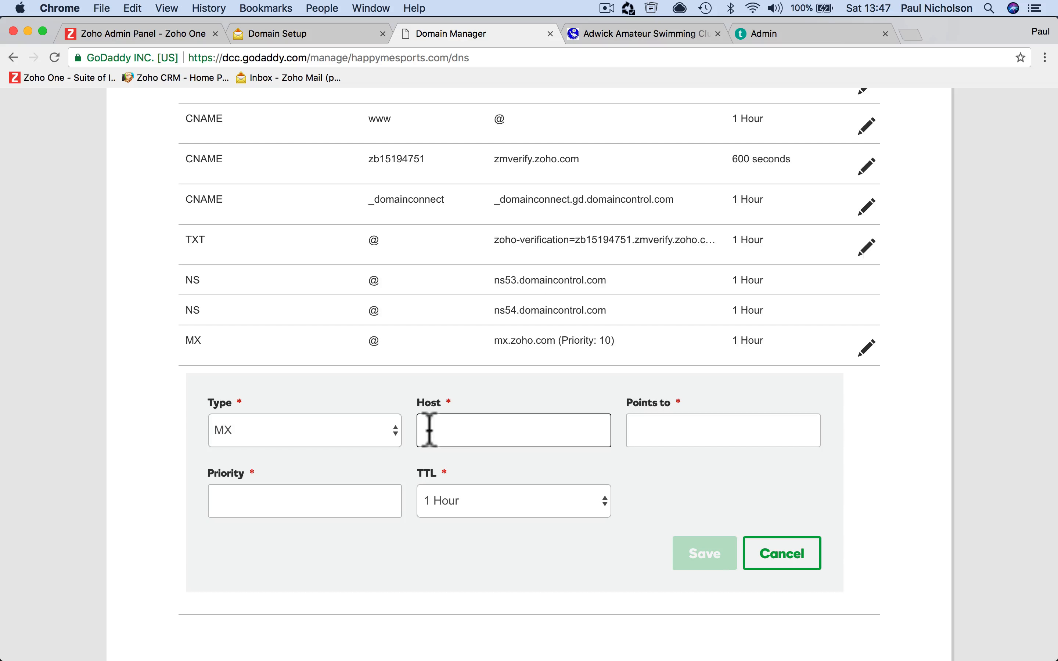
{"action": "left_click", "coordinate": [664, 433]}
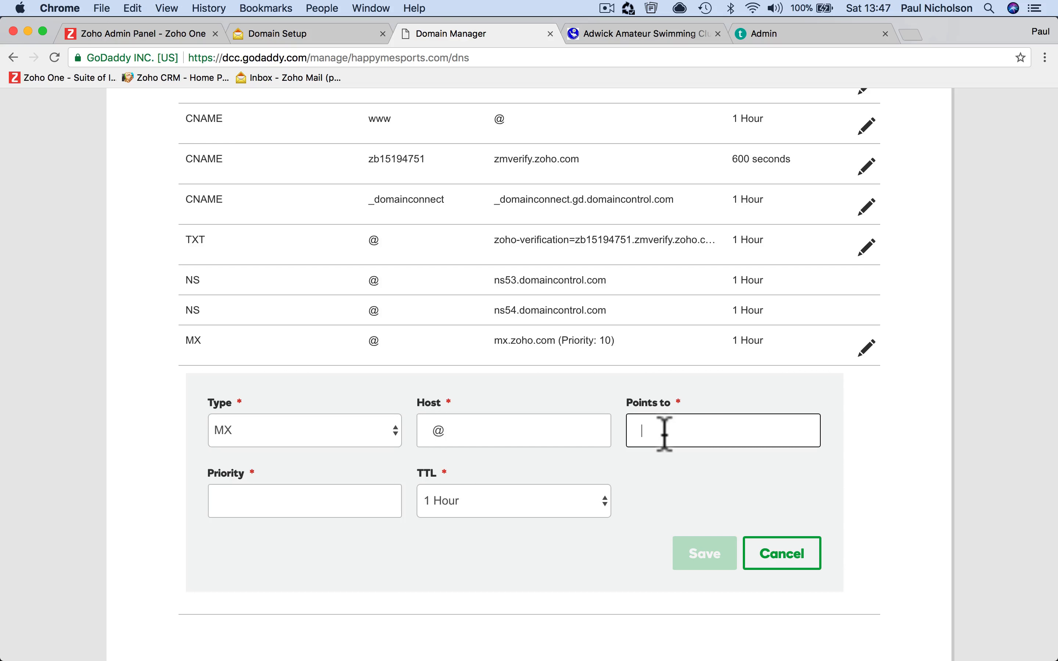
{"action": "left_click", "coordinate": [356, 511]}
{"action": "type", "text": "10"}
{"action": "key", "text": "BackSpace"}
{"action": "key", "text": "BackSpace"}
{"action": "type", "text": "20"}
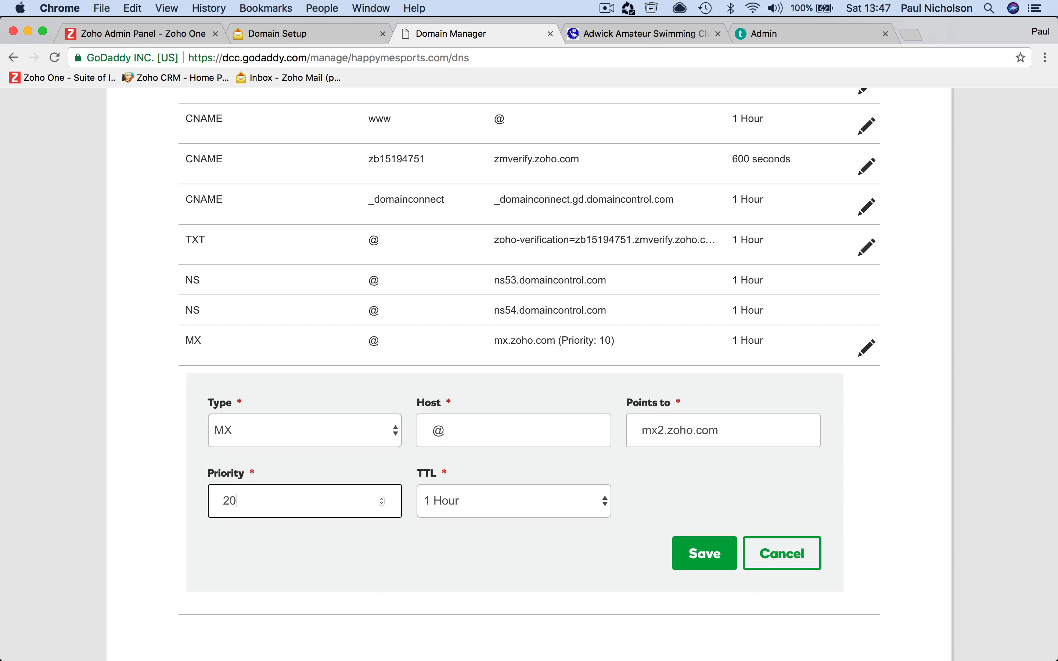
{"action": "left_click", "coordinate": [682, 557]}
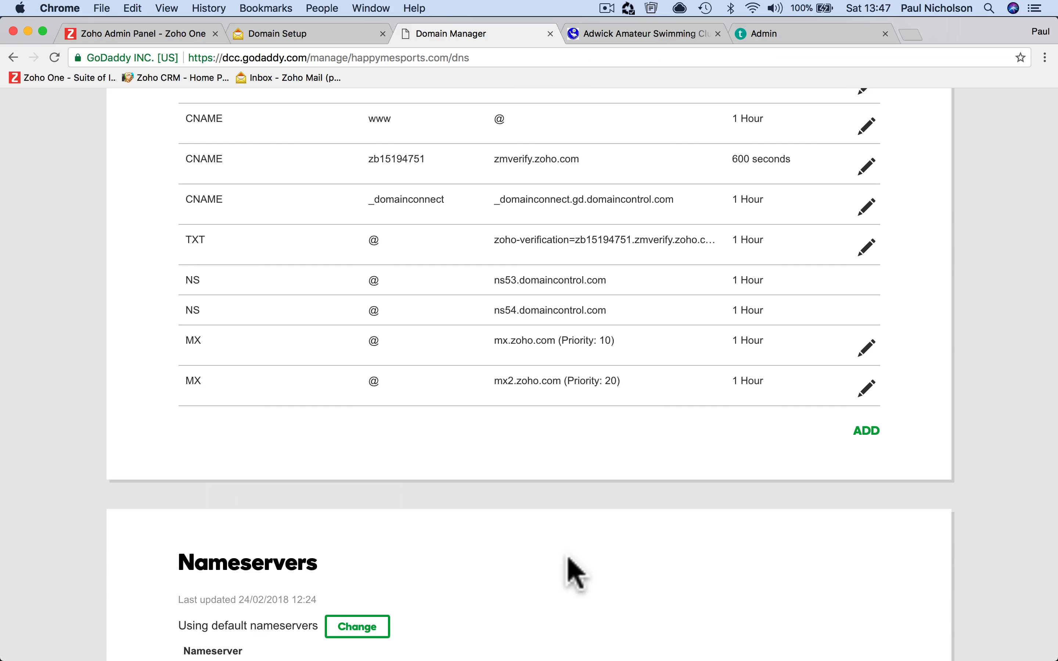
Return to Zoho Mail's domain setup and choose GoDaddy as the domain provider for the MX record instructions.
{"action": "left_click", "coordinate": [299, 35]}
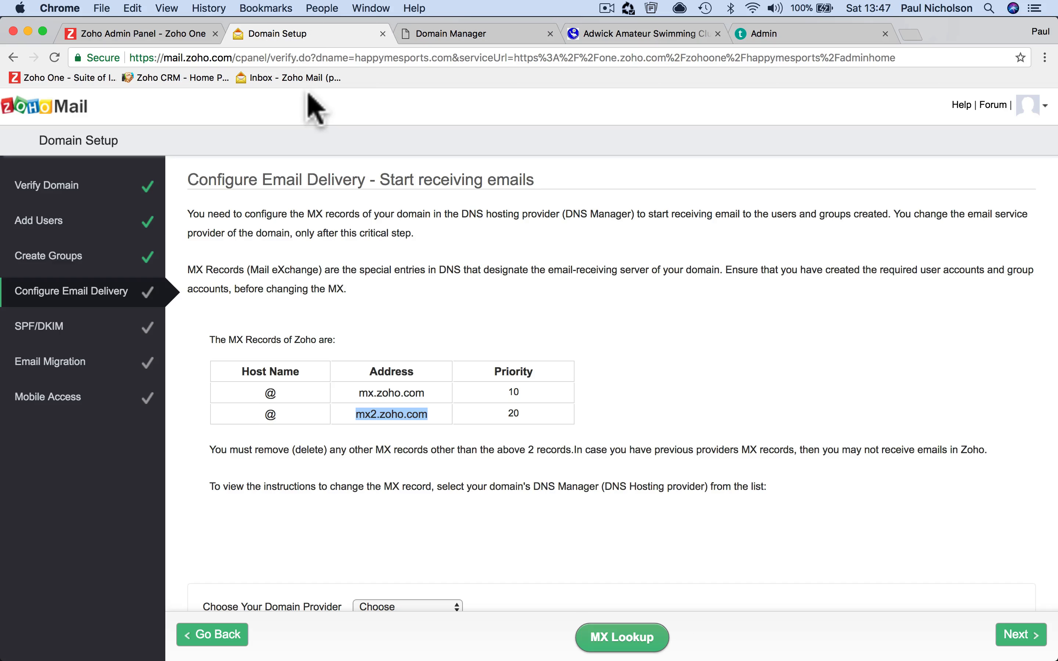
{"action": "scroll", "coordinate": [324, 280], "scroll_direction": "down", "scroll_amount": 6}
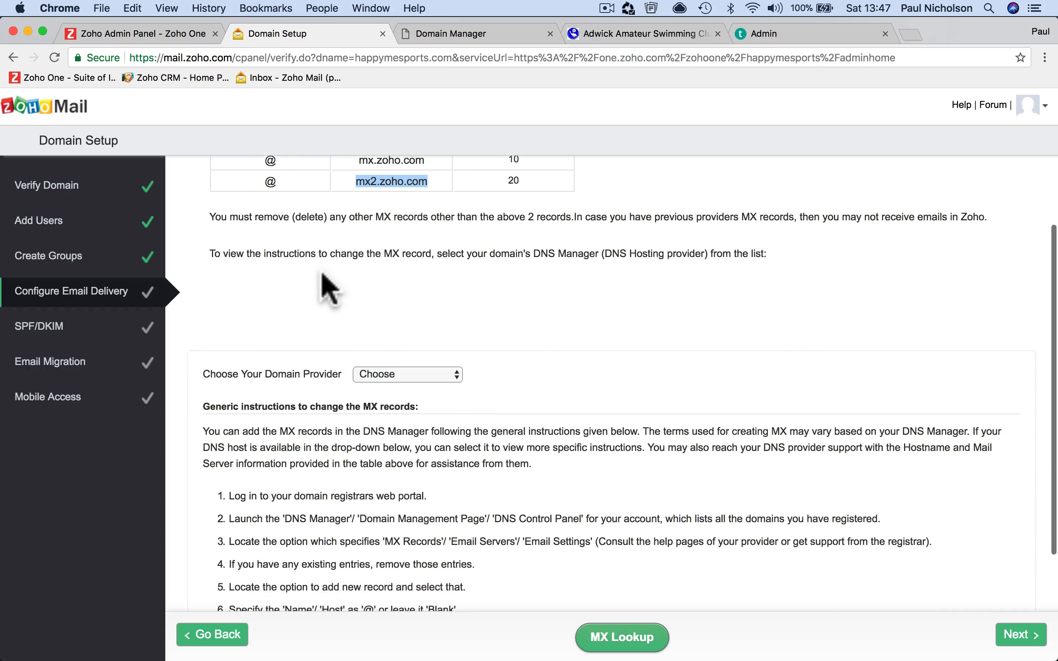
{"action": "scroll", "coordinate": [330, 289], "scroll_direction": "down", "scroll_amount": 2}
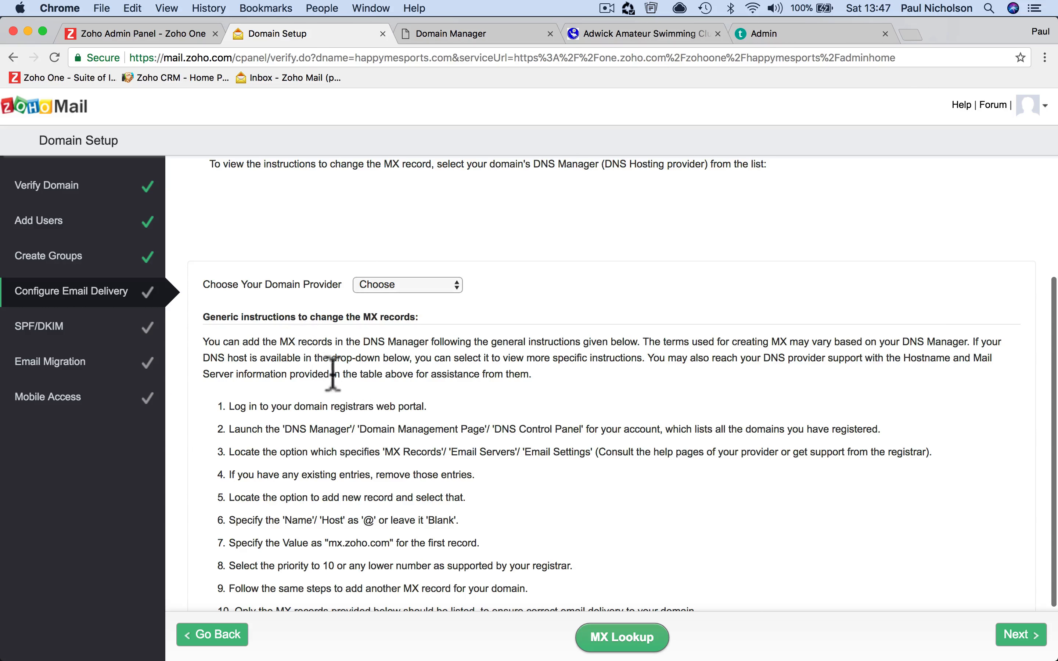
{"action": "scroll", "coordinate": [376, 363], "scroll_direction": "up", "scroll_amount": 3}
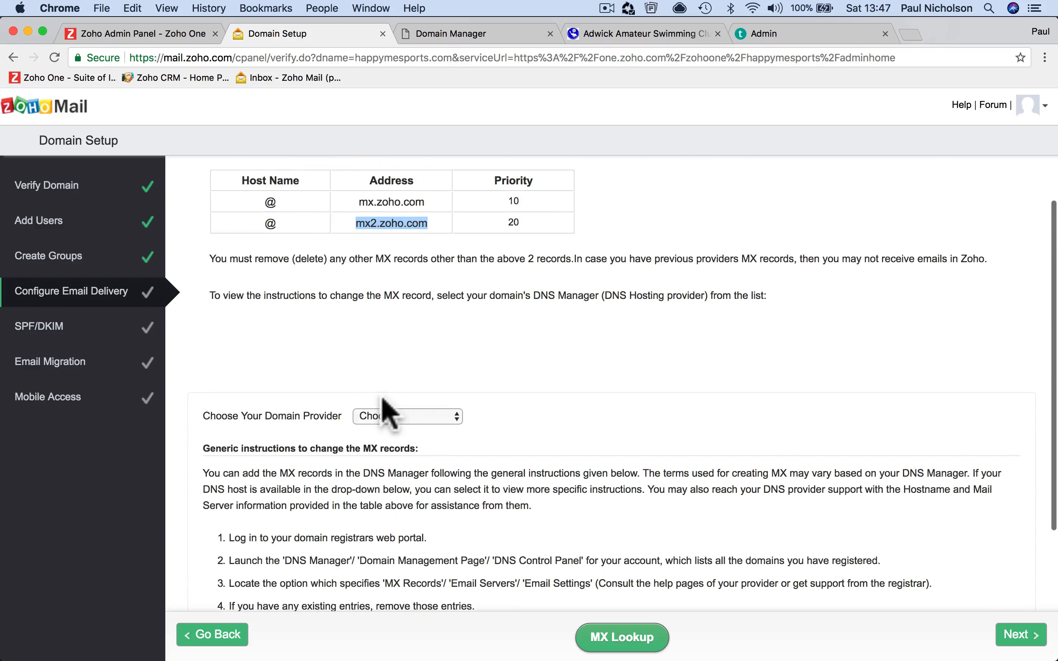
{"action": "scroll", "coordinate": [371, 359], "scroll_direction": "up", "scroll_amount": 4}
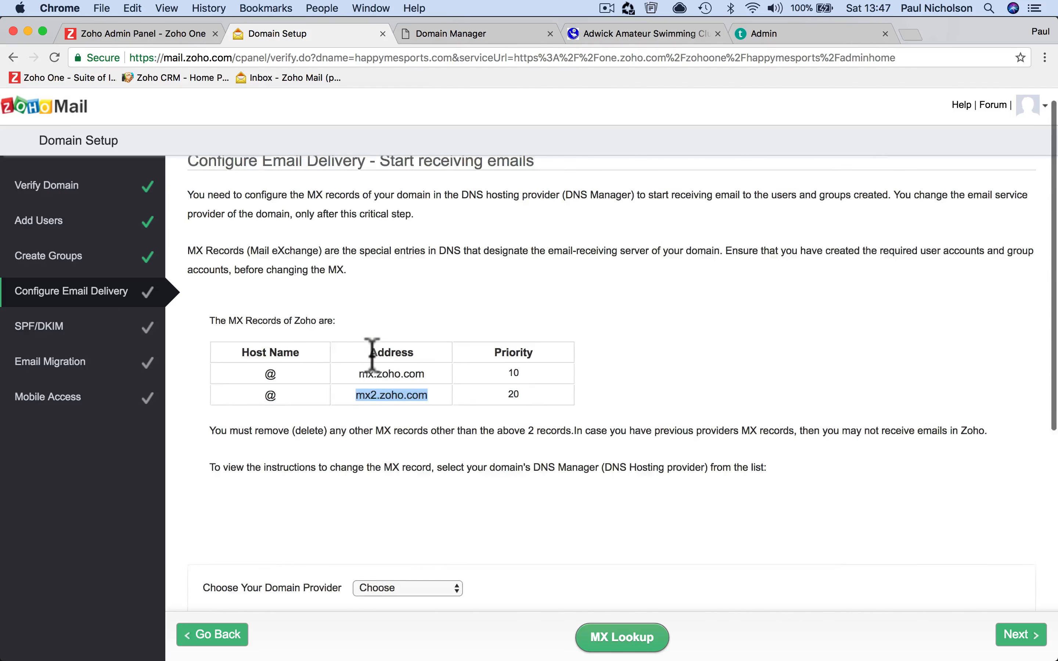
{"action": "scroll", "coordinate": [371, 356], "scroll_direction": "down", "scroll_amount": 9}
{"action": "scroll", "coordinate": [372, 354], "scroll_direction": "down", "scroll_amount": 1}
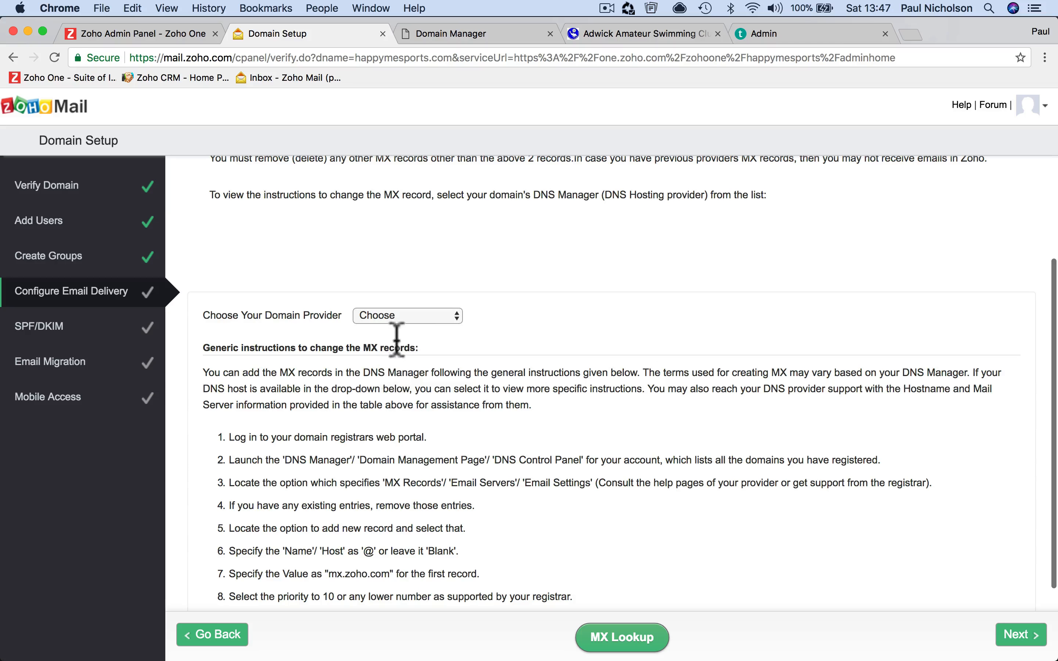
{"action": "left_click", "coordinate": [426, 316]}
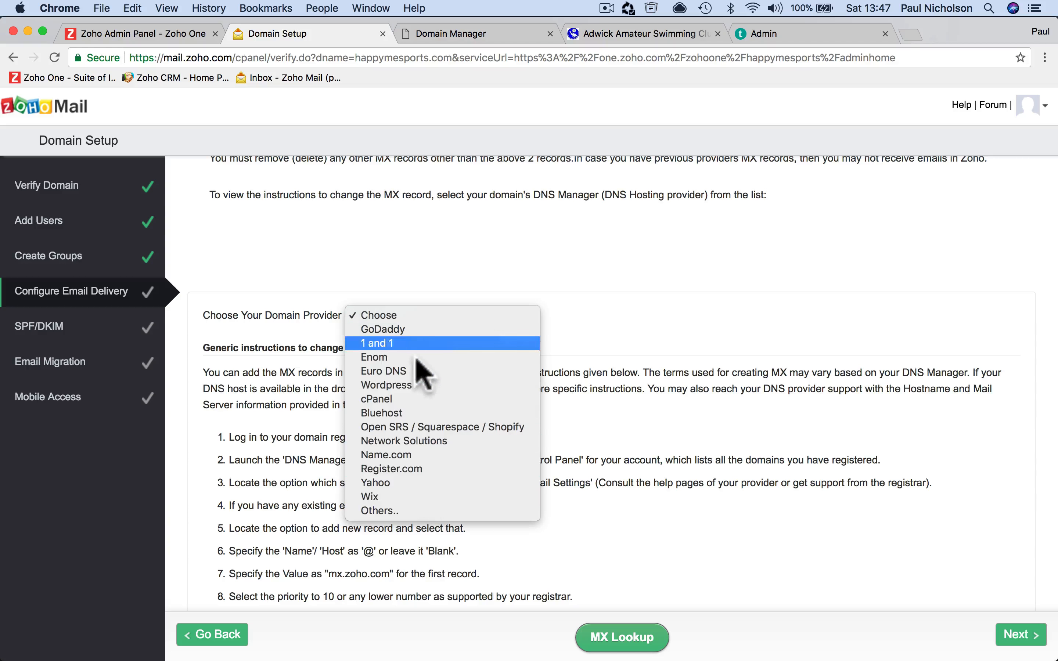
{"action": "left_click", "coordinate": [419, 329]}
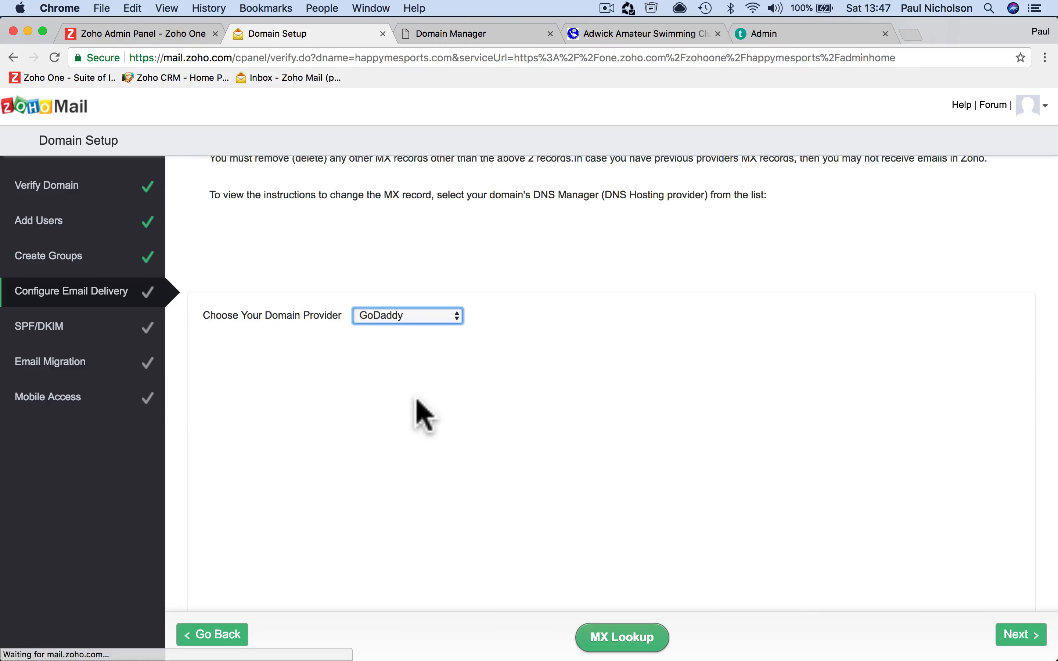
Look through the GoDaddy MX record instructions, open their setup video on YouTube, and close it again.
{"action": "scroll", "coordinate": [424, 416], "scroll_direction": "down", "scroll_amount": 5}
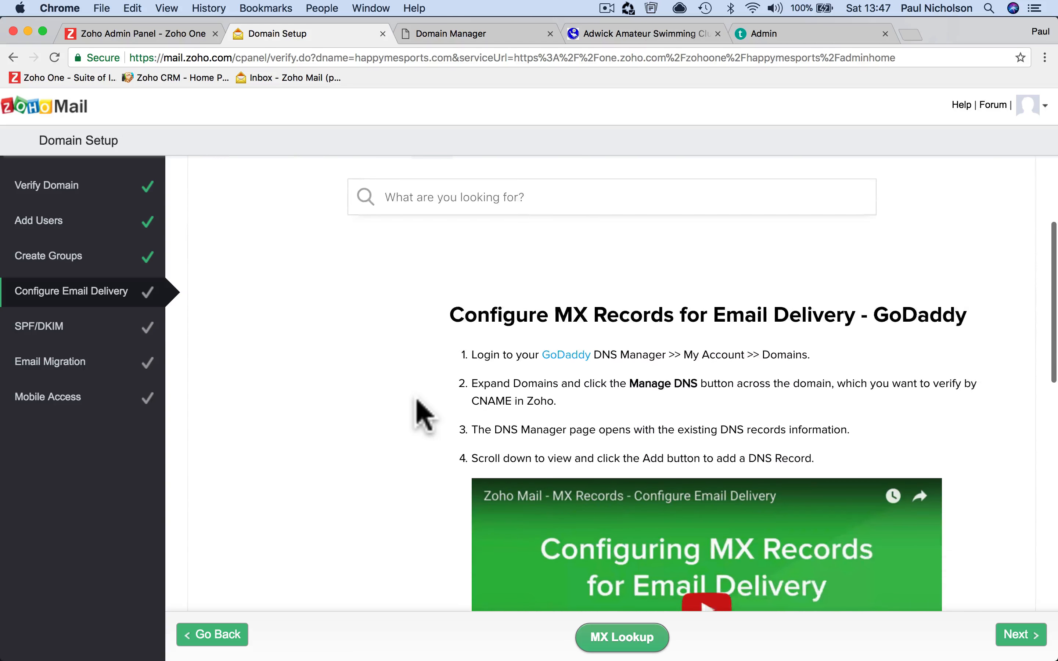
{"action": "scroll", "coordinate": [418, 414], "scroll_direction": "down", "scroll_amount": 4}
{"action": "left_click", "coordinate": [697, 390]}
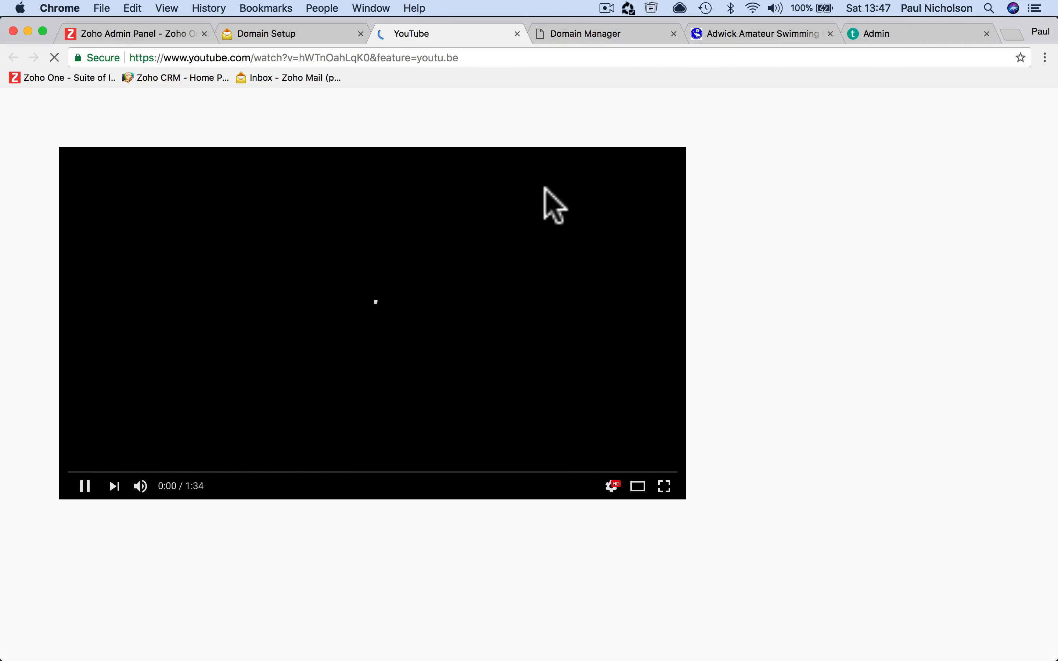
{"action": "key", "text": "super+w"}
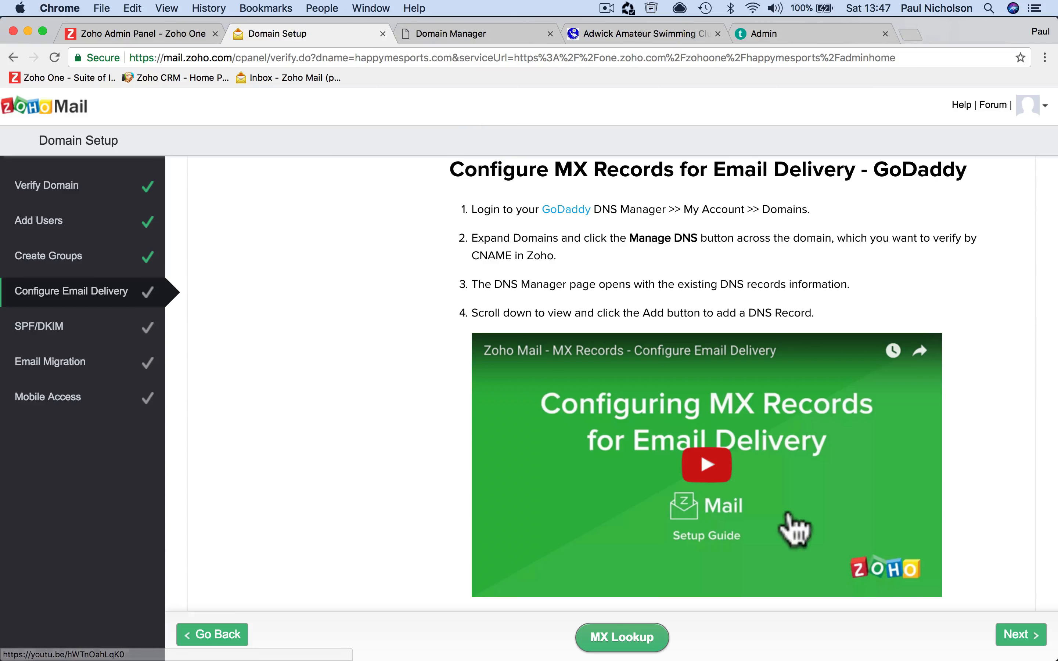
Read the rest of the GoDaddy MX instructions and run the MX lookup for the domain twice, dismissing each result.
{"action": "scroll", "coordinate": [794, 529], "scroll_direction": "down", "scroll_amount": 10}
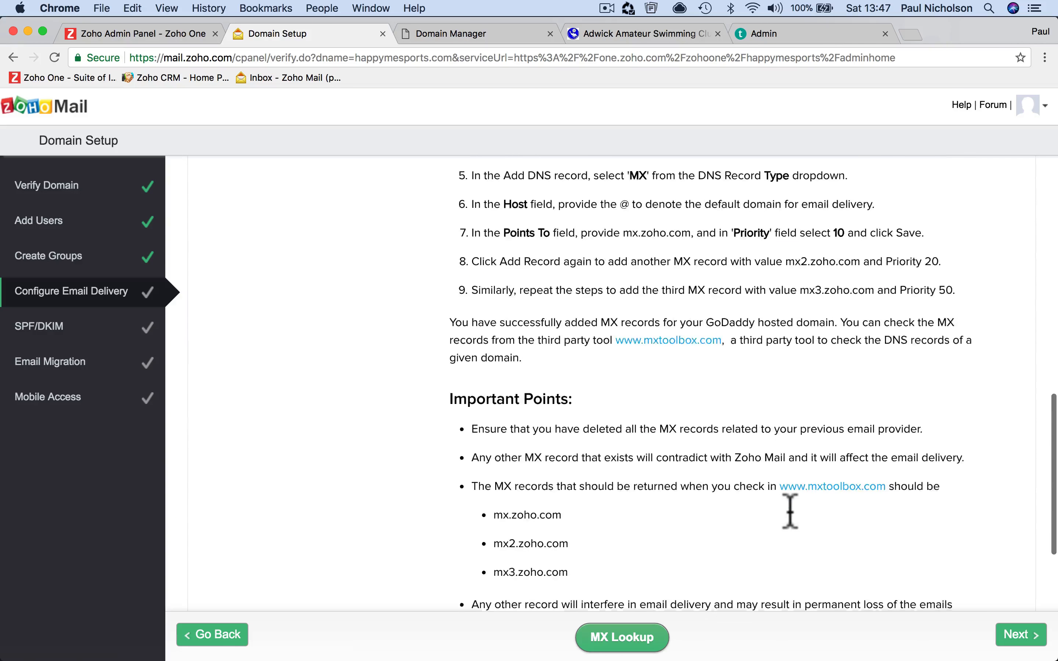
{"action": "scroll", "coordinate": [791, 510], "scroll_direction": "down", "scroll_amount": 8}
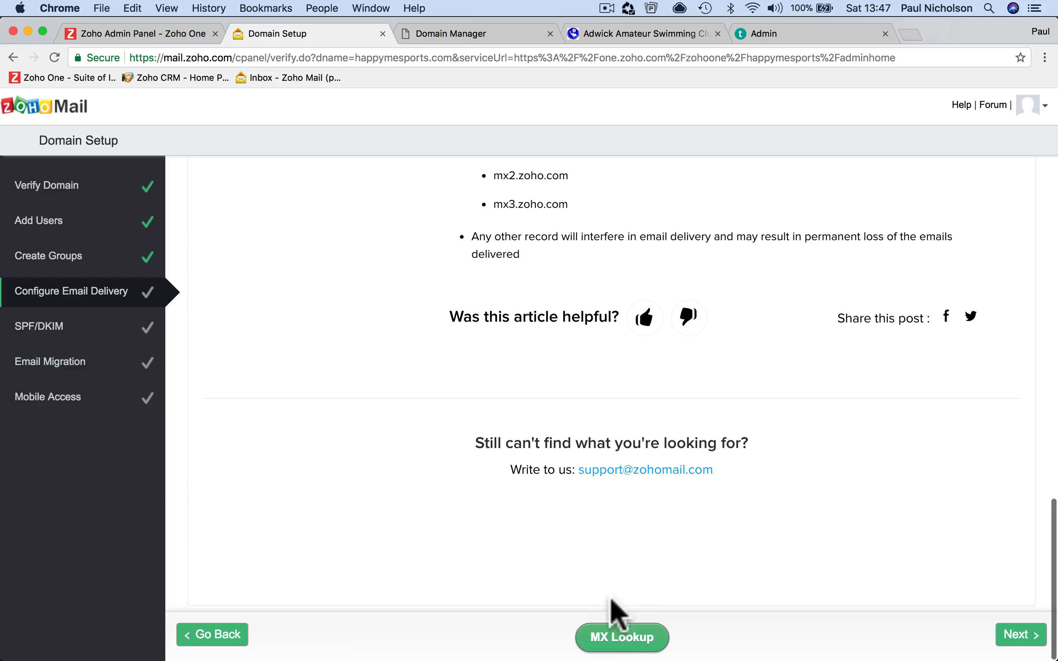
{"action": "left_click", "coordinate": [617, 637]}
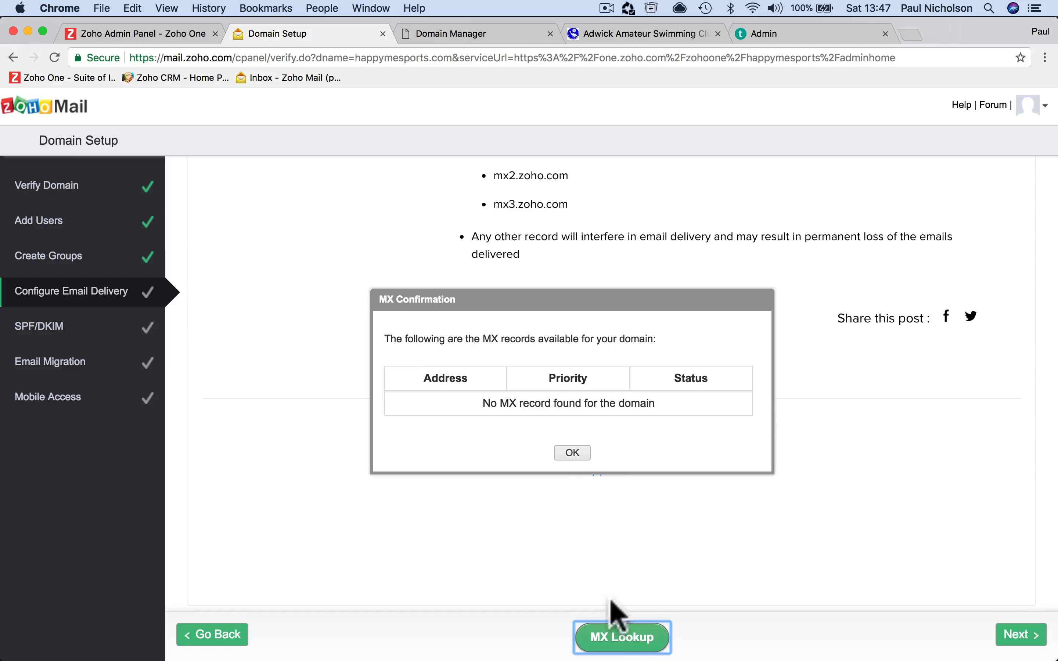
{"action": "left_click", "coordinate": [571, 453]}
{"action": "scroll", "coordinate": [384, 230], "scroll_direction": "up", "scroll_amount": 10}
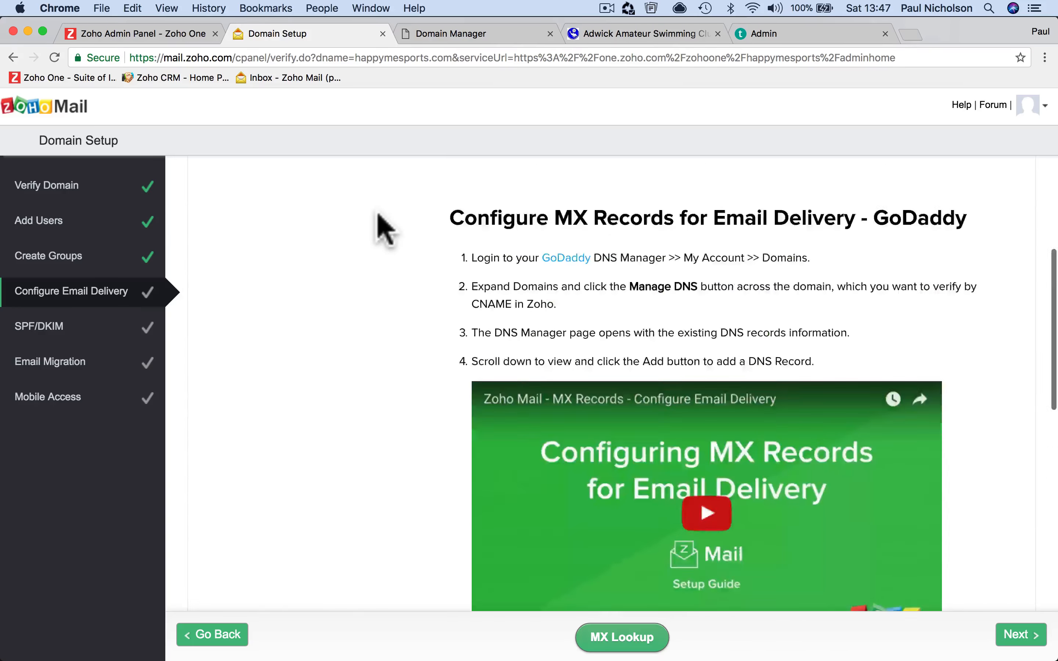
{"action": "scroll", "coordinate": [383, 223], "scroll_direction": "up", "scroll_amount": 10}
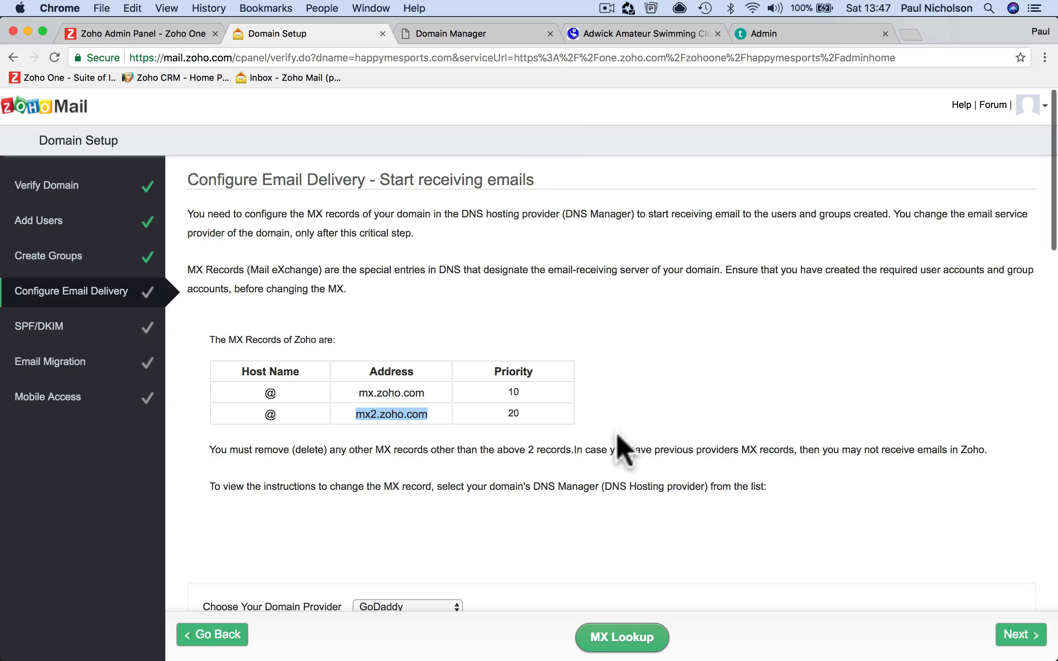
{"action": "left_click", "coordinate": [621, 634]}
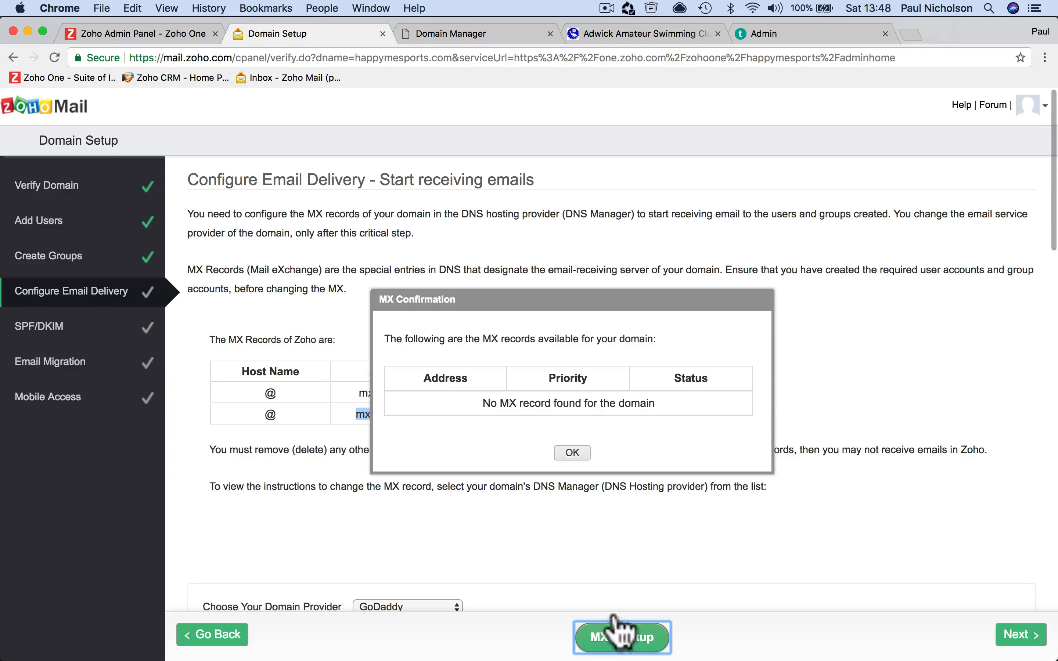
{"action": "left_click", "coordinate": [572, 453]}
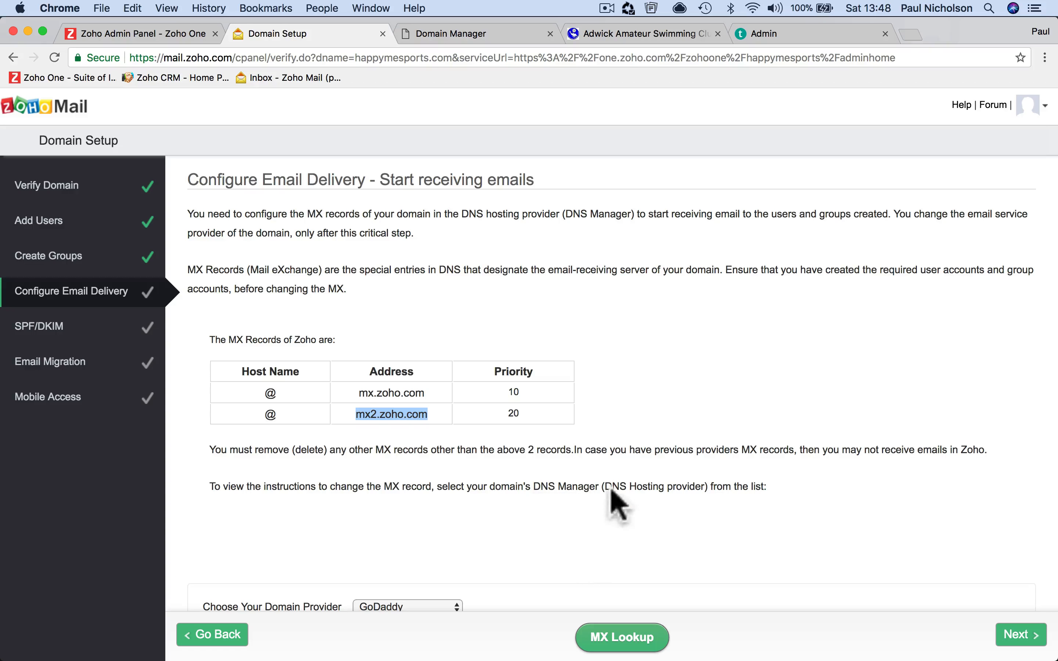
Review Zoho's MX instructions and records table against the MX entries in the GoDaddy DNS records.
{"action": "scroll", "coordinate": [633, 557], "scroll_direction": "down", "scroll_amount": 5}
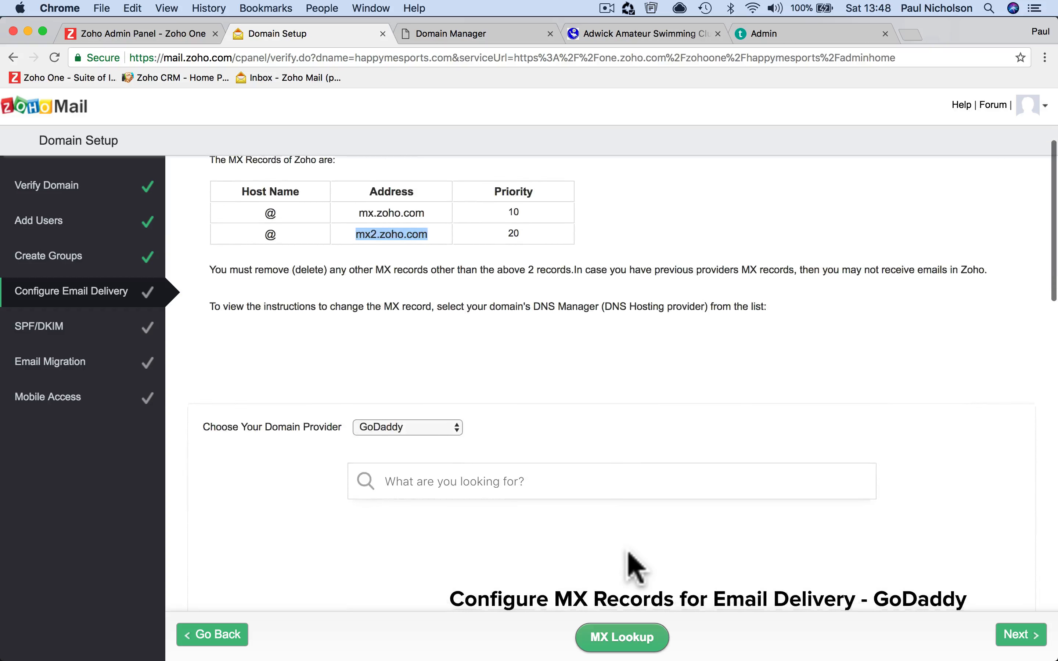
{"action": "scroll", "coordinate": [635, 567], "scroll_direction": "down", "scroll_amount": 10}
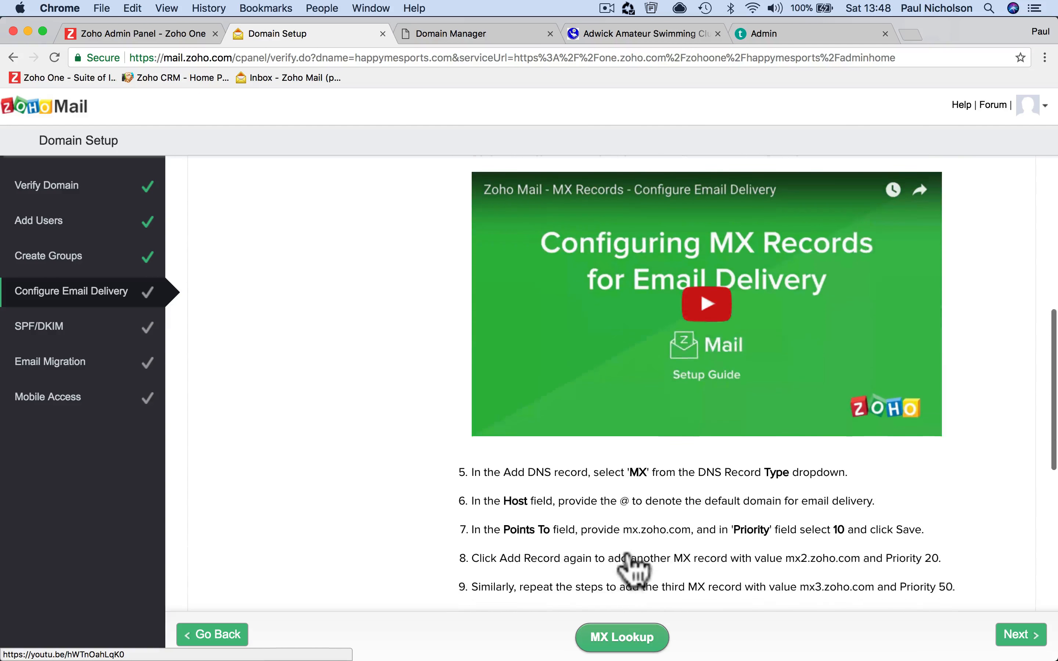
{"action": "scroll", "coordinate": [635, 569], "scroll_direction": "up", "scroll_amount": 16}
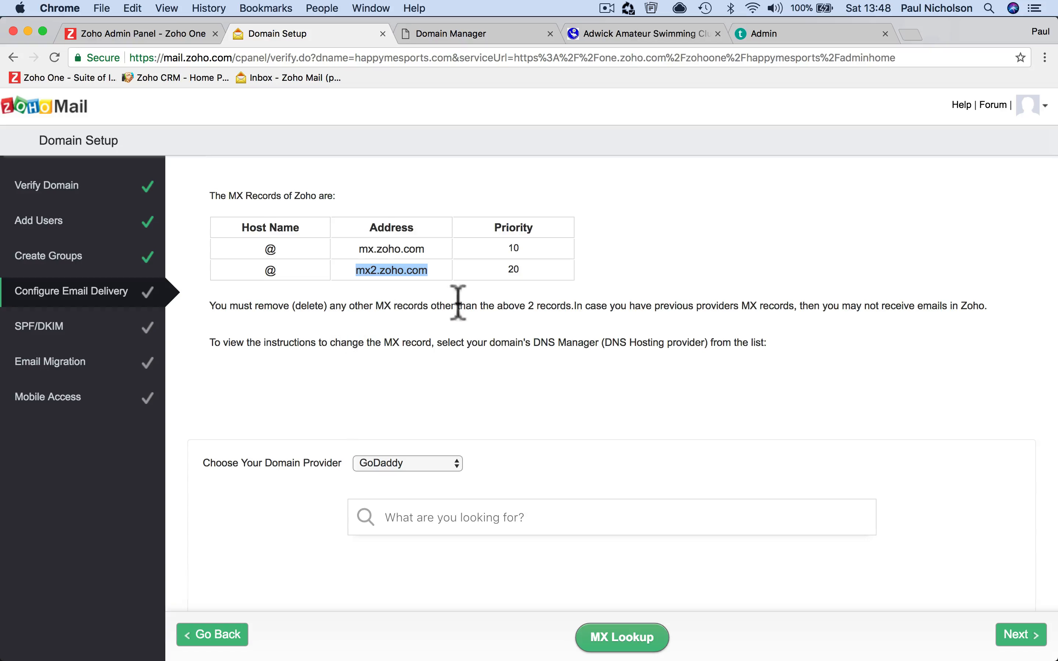
{"action": "left_click", "coordinate": [497, 35]}
{"action": "scroll", "coordinate": [428, 253], "scroll_direction": "up", "scroll_amount": 1}
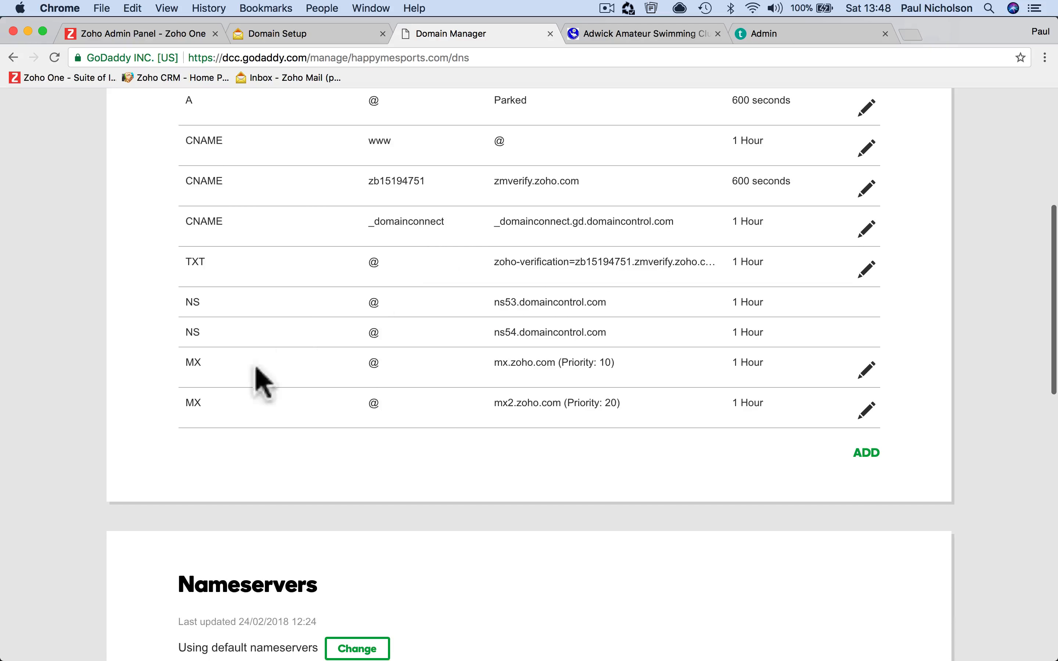
{"action": "scroll", "coordinate": [299, 272], "scroll_direction": "up", "scroll_amount": 3}
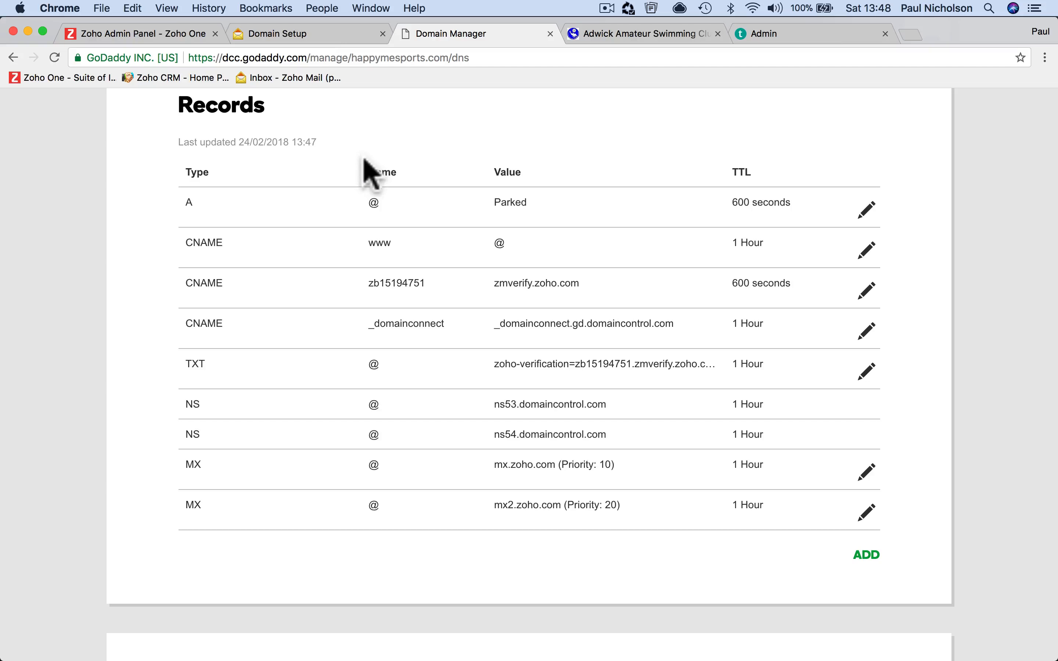
Return to Zoho Mail's domain setup, repeat the MX lookup and dismiss its result.
{"action": "left_click", "coordinate": [331, 37]}
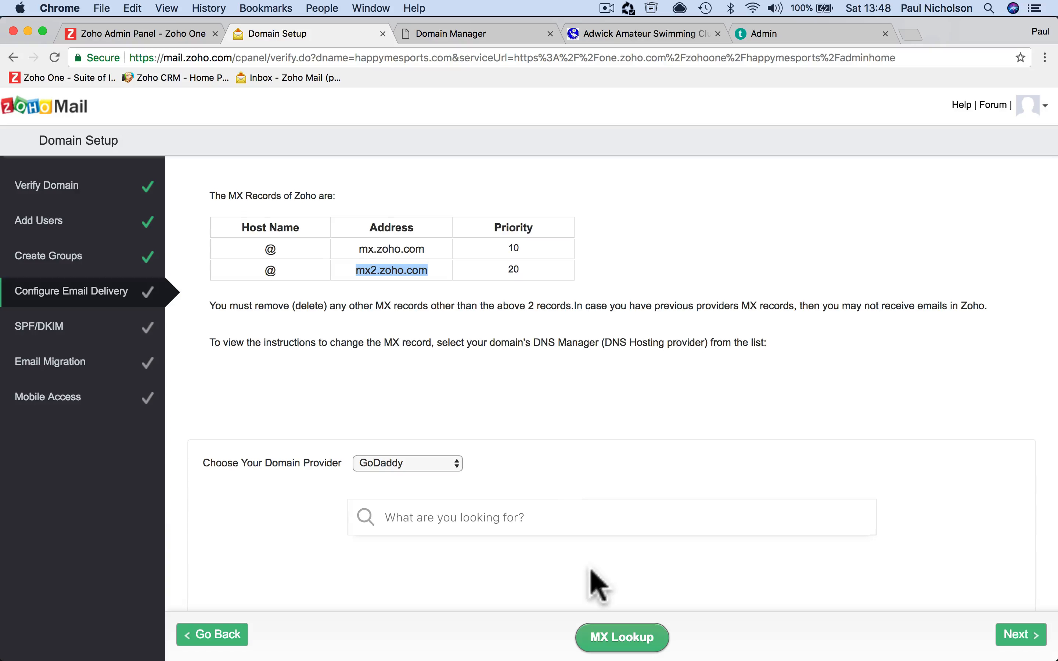
{"action": "left_click", "coordinate": [613, 636]}
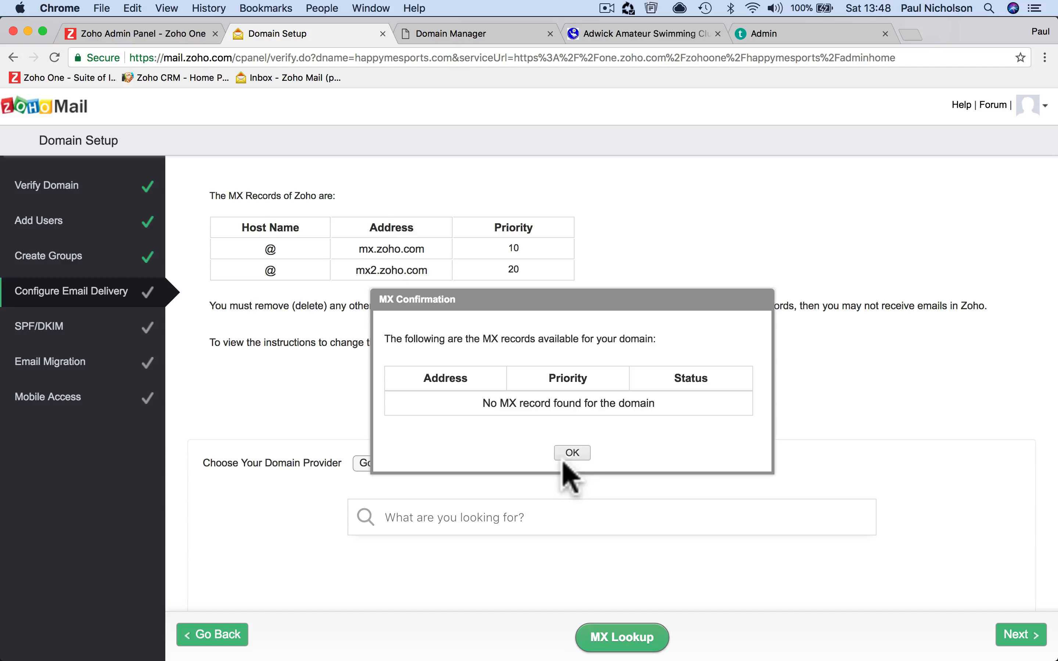
{"action": "left_click", "coordinate": [571, 452]}
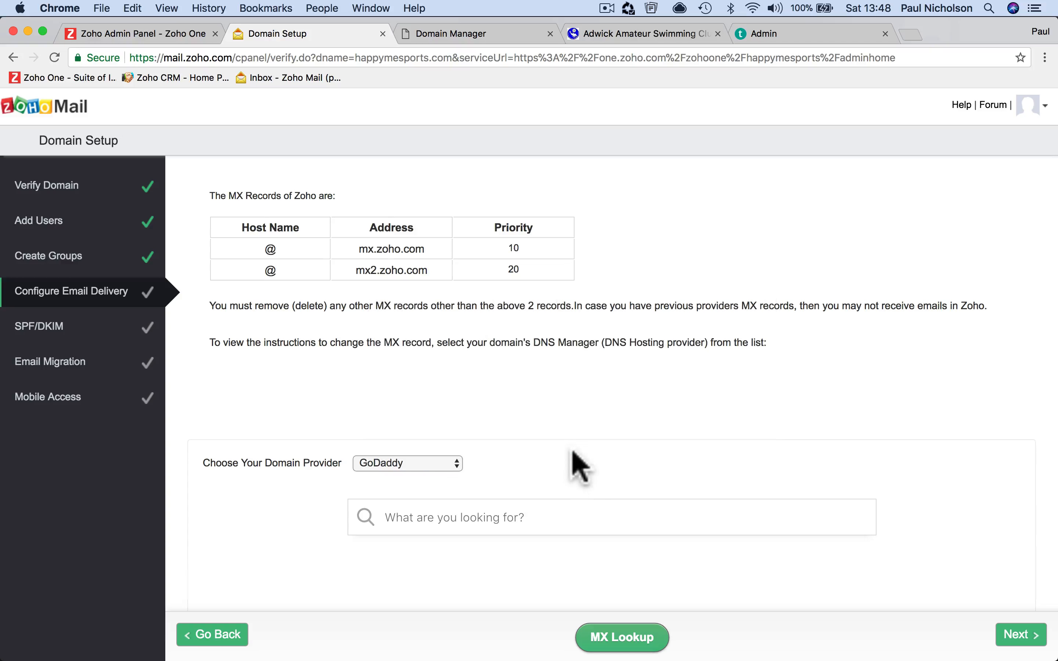
Continue to the SPF/DKIM setup stage and copy the SPF TXT value v=spf1 include:zoho.com ~all.
{"action": "left_click", "coordinate": [1020, 635]}
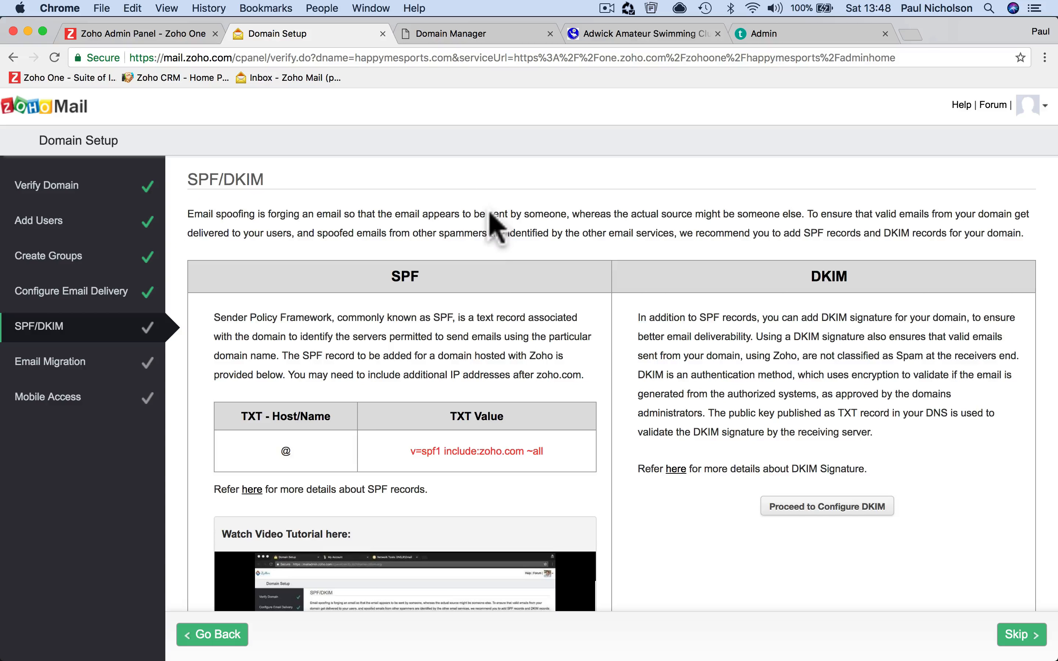
{"action": "scroll", "coordinate": [494, 206], "scroll_direction": "down", "scroll_amount": 3}
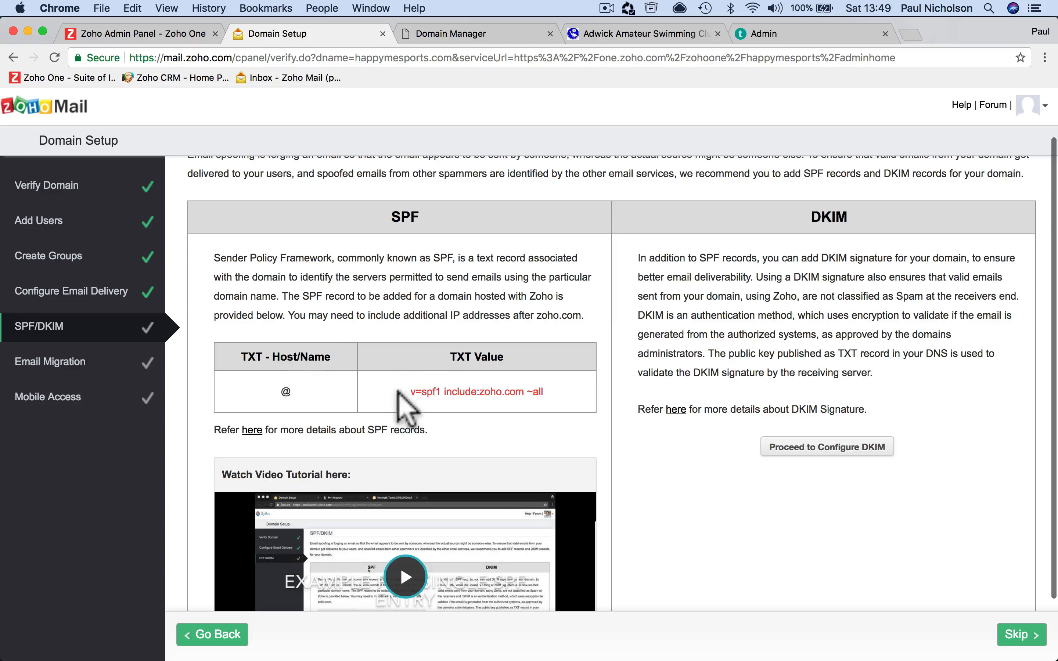
{"action": "left_click_drag", "start_coordinate": [399, 392], "coordinate": [563, 409]}
{"action": "key", "text": "super+c"}
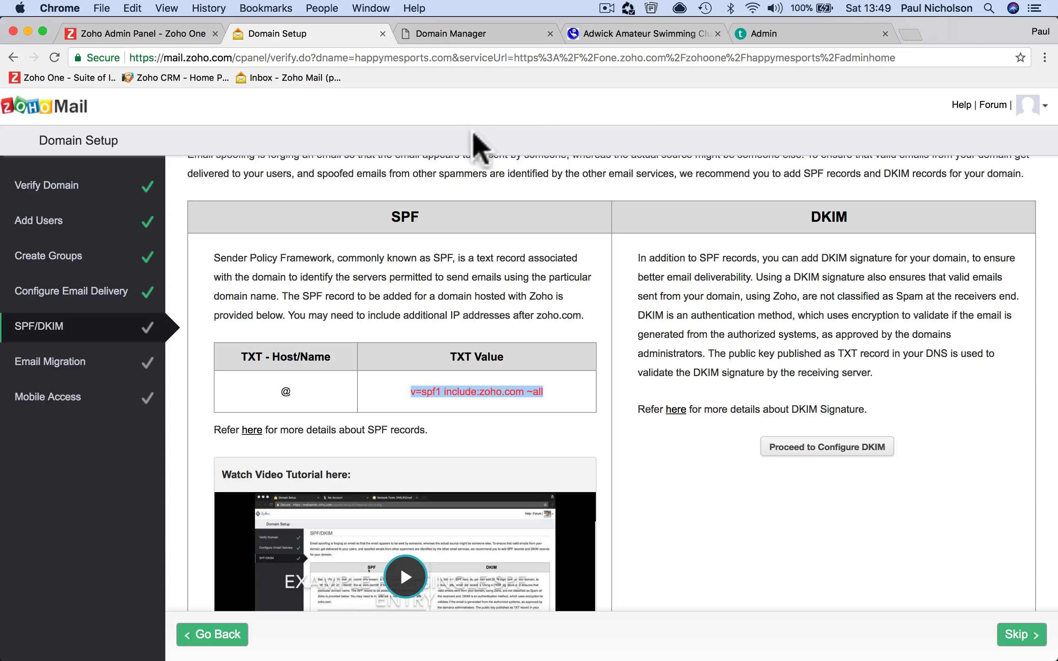
Start a new TXT record in the GoDaddy DNS with host @ and the value v=spf1 include:zoho.com ~all.
{"action": "left_click", "coordinate": [469, 35]}
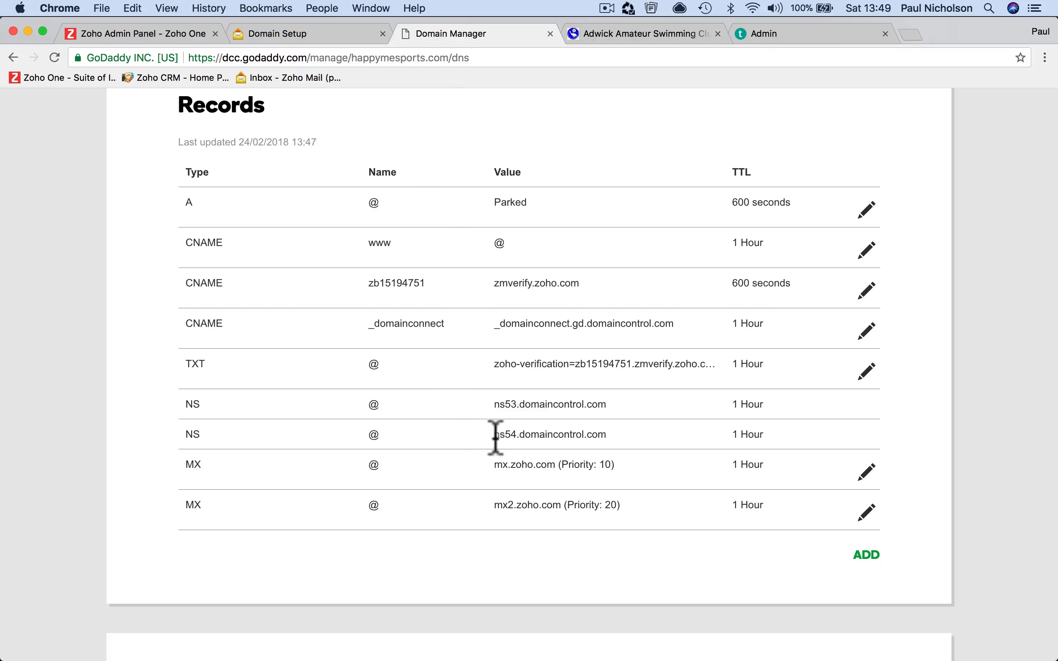
{"action": "left_click", "coordinate": [868, 562]}
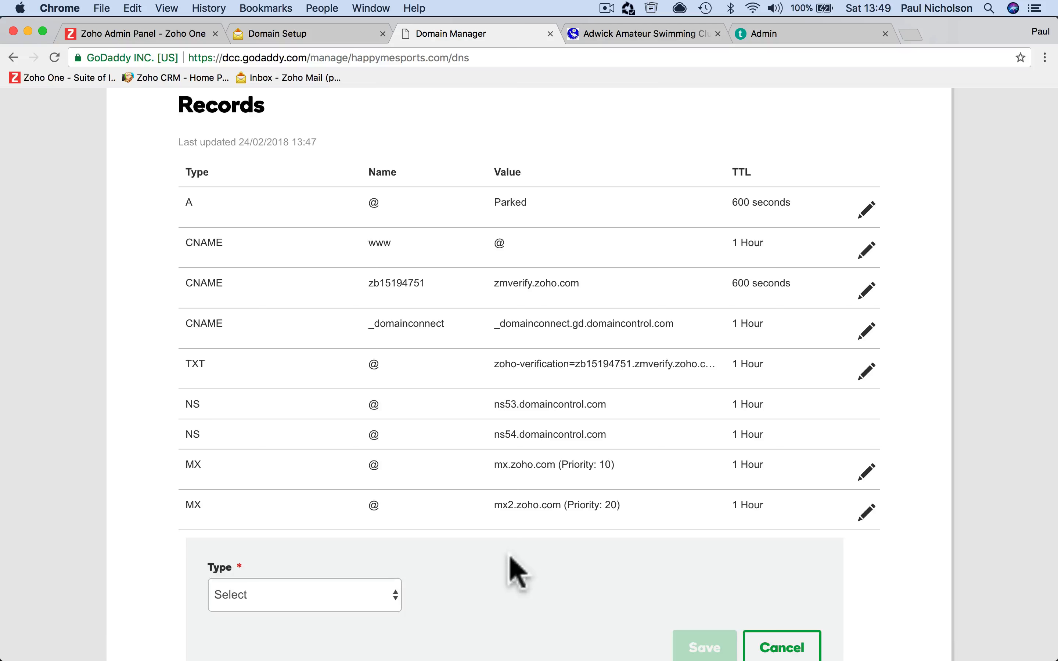
{"action": "left_click", "coordinate": [332, 600]}
{"action": "left_click", "coordinate": [324, 594]}
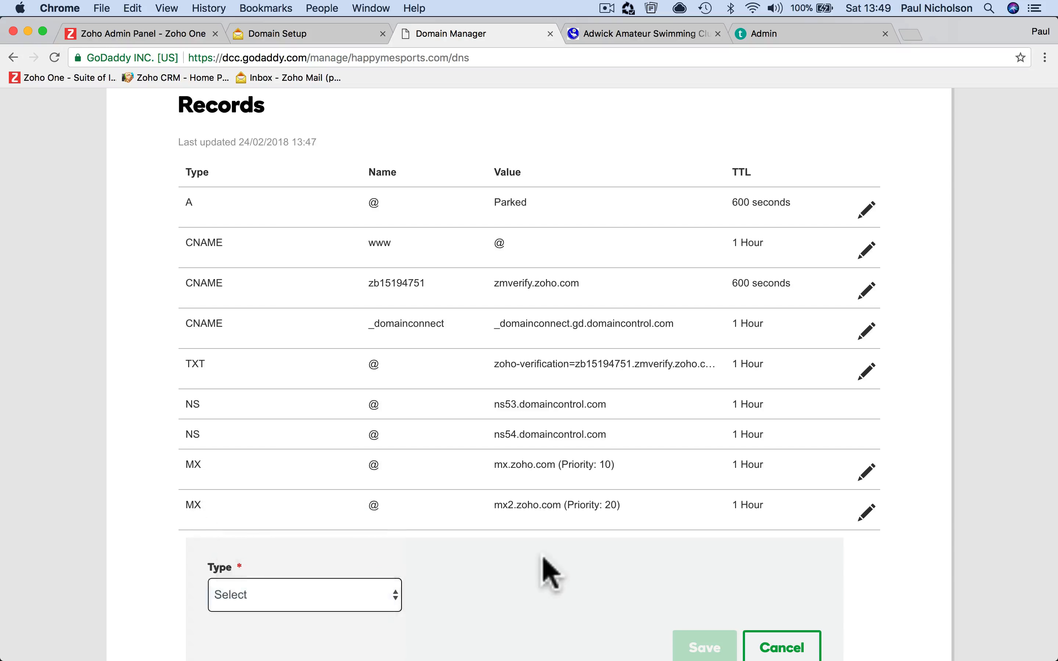
{"action": "scroll", "coordinate": [543, 613], "scroll_direction": "down", "scroll_amount": 5}
{"action": "left_click", "coordinate": [496, 379]}
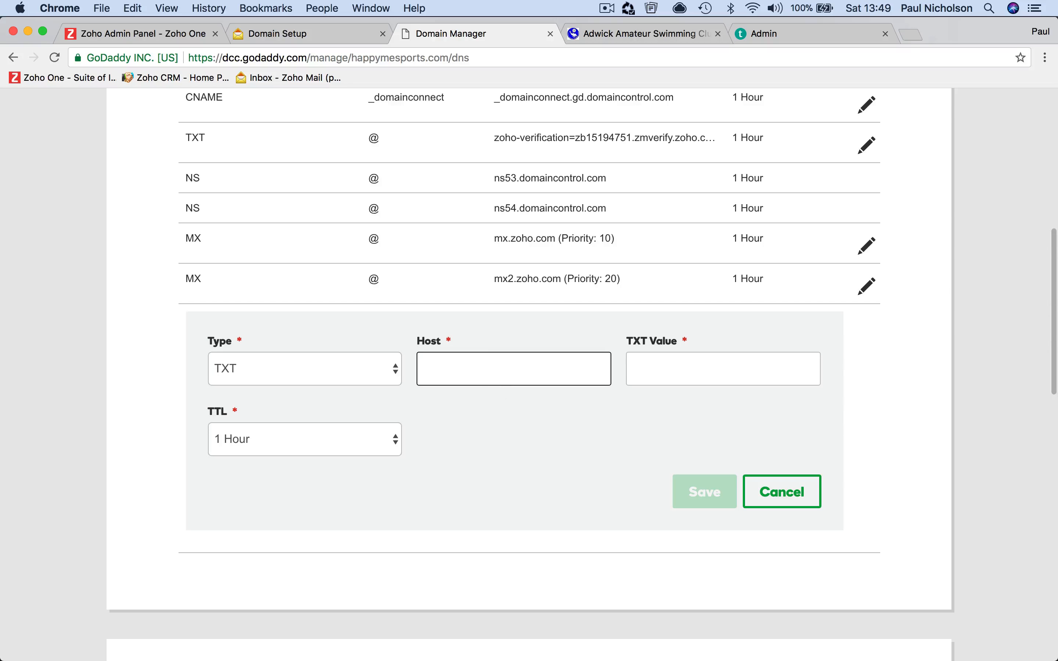
{"action": "left_click", "coordinate": [646, 376]}
{"action": "key", "text": "super+v"}
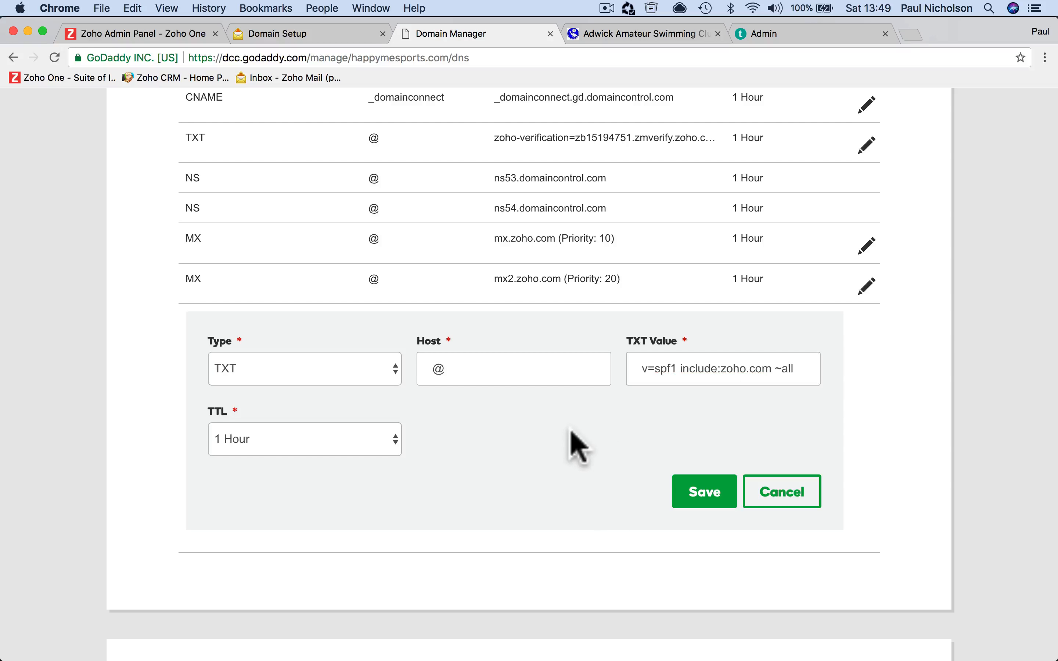
Check the SPF host in Zoho Mail, give the TXT record a custom TTL of 600 seconds, and save it.
{"action": "left_click", "coordinate": [311, 46]}
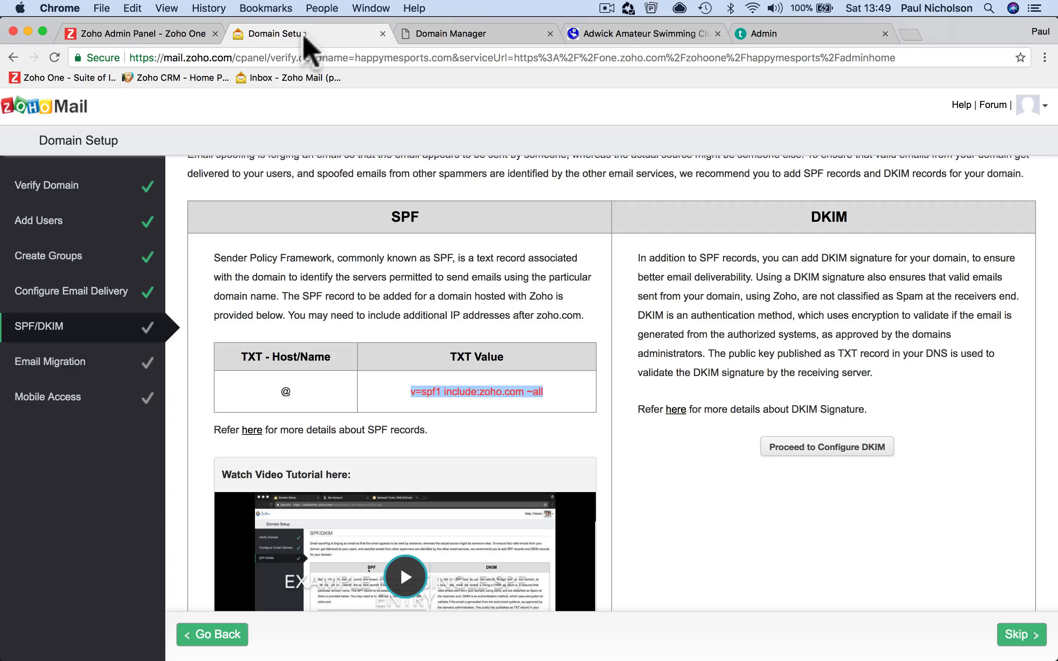
{"action": "left_click", "coordinate": [425, 43]}
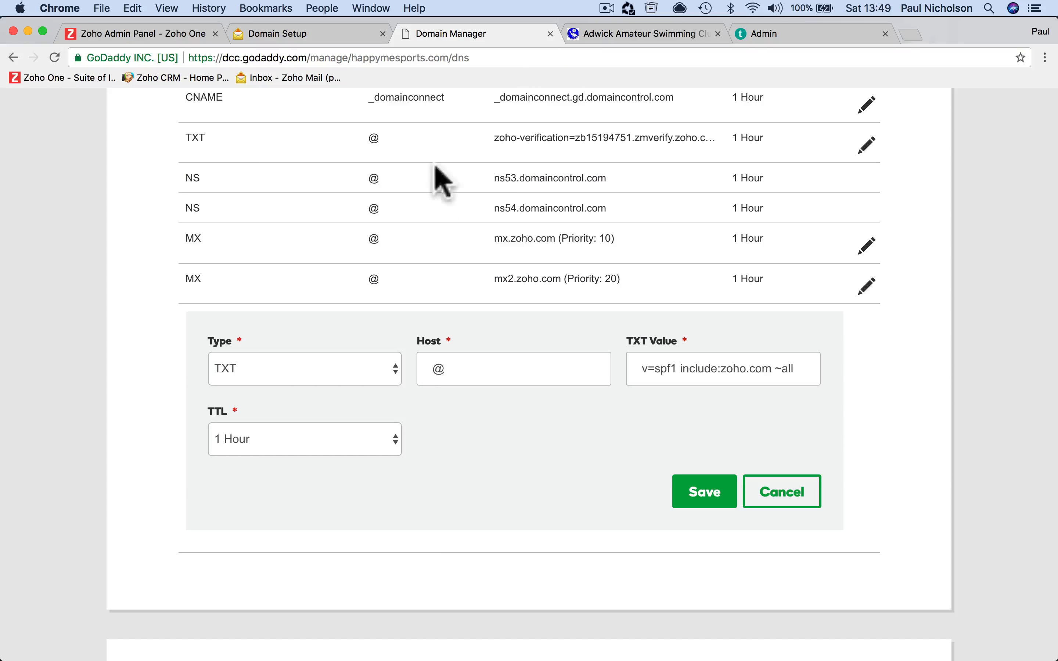
{"action": "left_click", "coordinate": [391, 451]}
{"action": "left_click", "coordinate": [352, 503]}
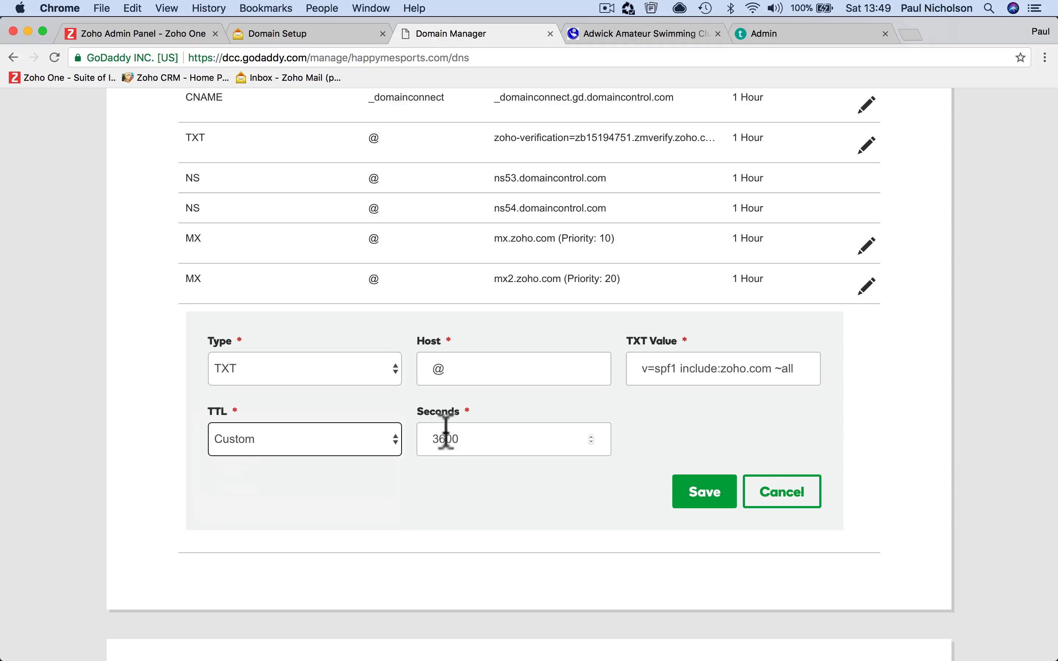
{"action": "left_click_drag", "start_coordinate": [435, 440], "coordinate": [438, 440]}
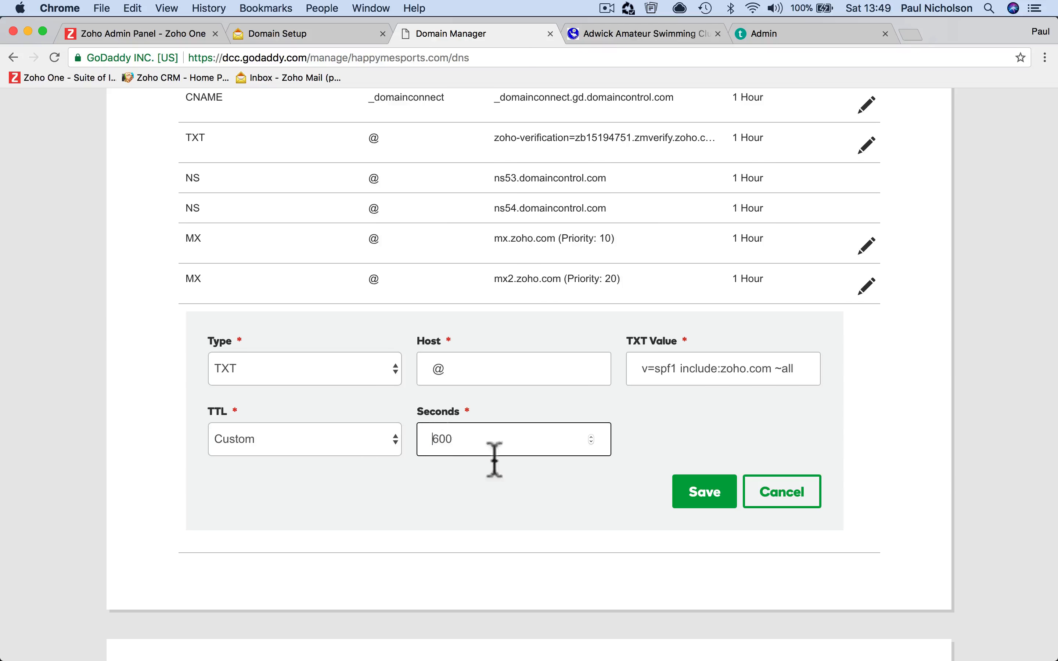
{"action": "left_click", "coordinate": [679, 487]}
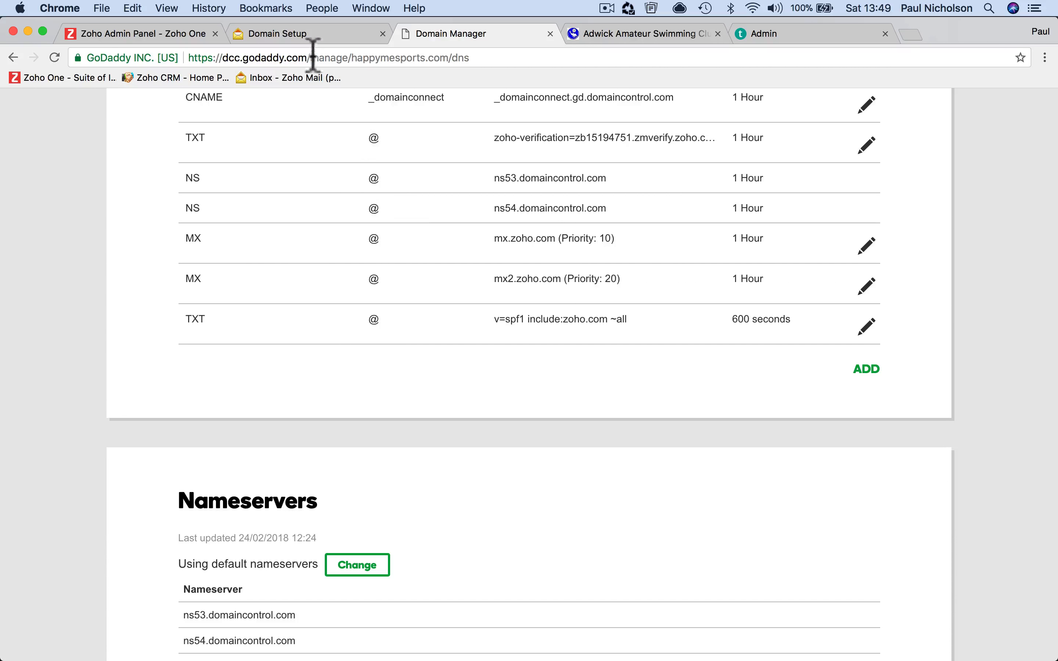
Return to Zoho Mail's SPF/DKIM page, review the DKIM explanation, and proceed to configure DKIM.
{"action": "left_click", "coordinate": [313, 35]}
{"action": "scroll", "coordinate": [390, 480], "scroll_direction": "down", "scroll_amount": 4}
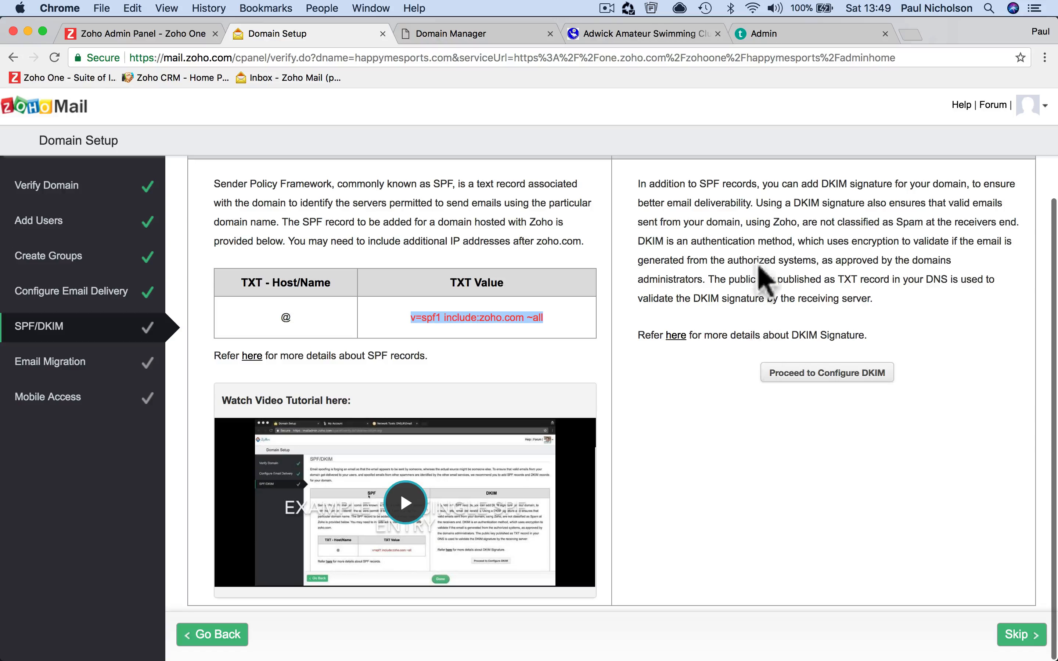
{"action": "scroll", "coordinate": [761, 279], "scroll_direction": "up", "scroll_amount": 2}
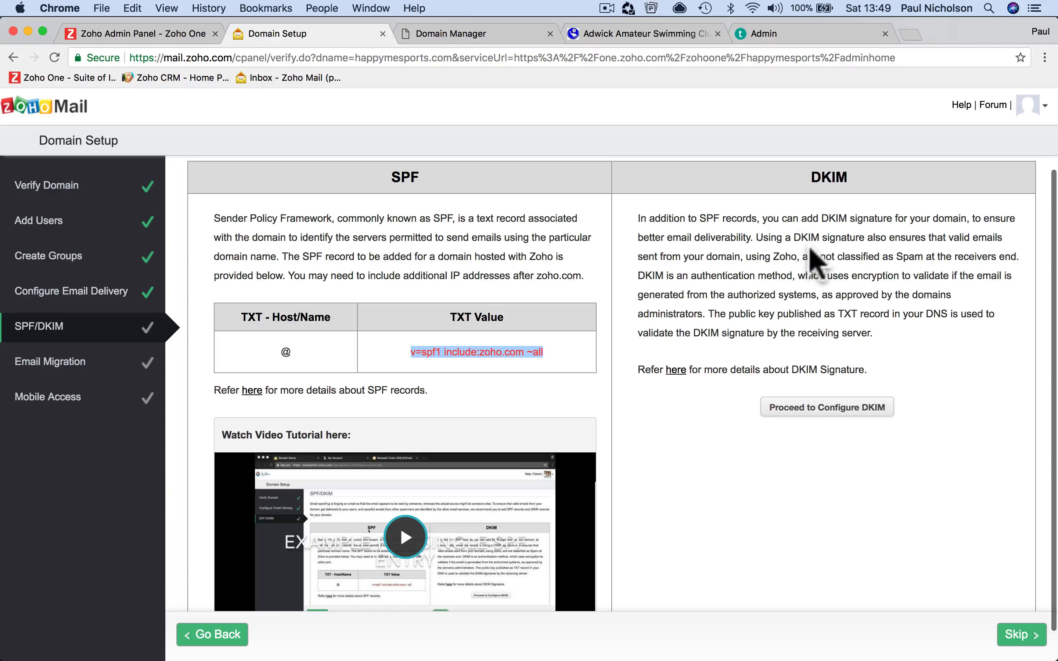
{"action": "left_click", "coordinate": [799, 411]}
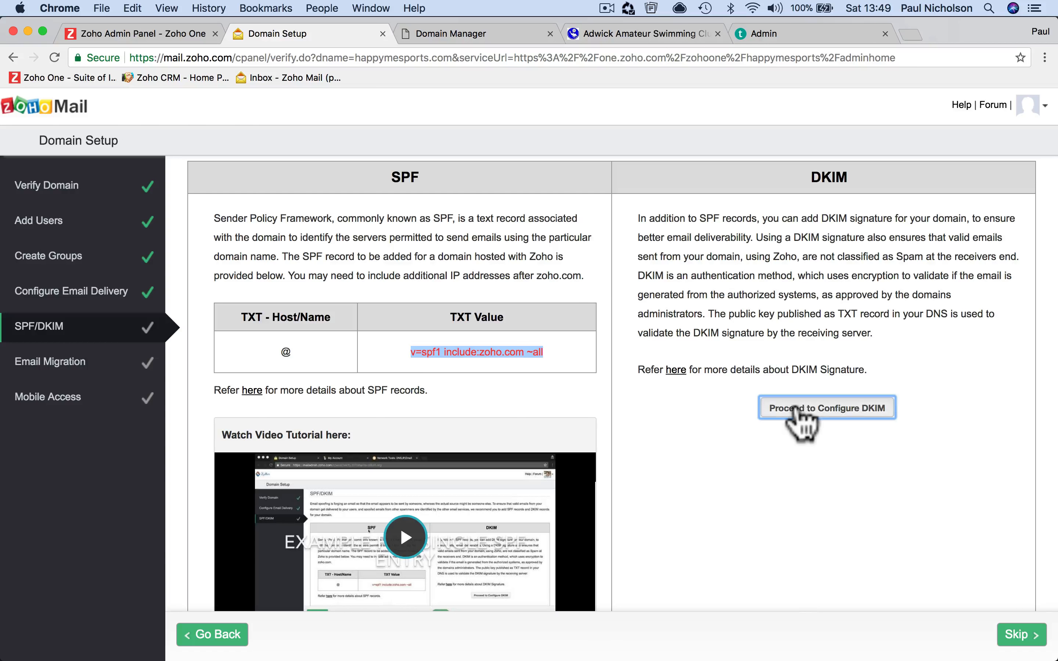